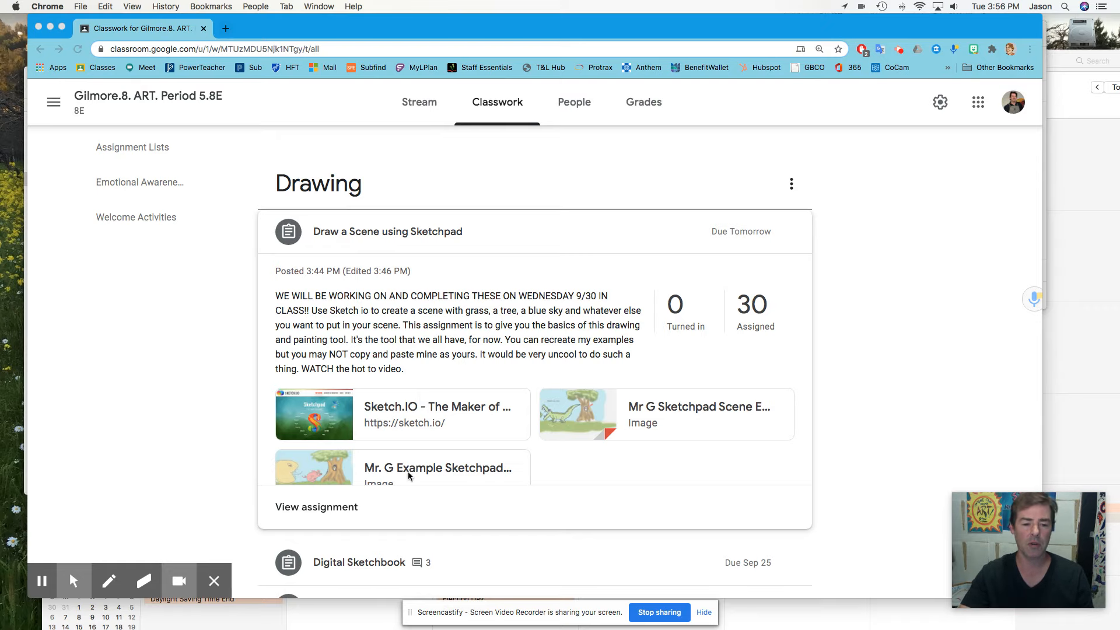
- Open and view the two example Sketchpad scene images attached to the Draw a Scene assignment
{"action": "left_click", "coordinate": [602, 418]}
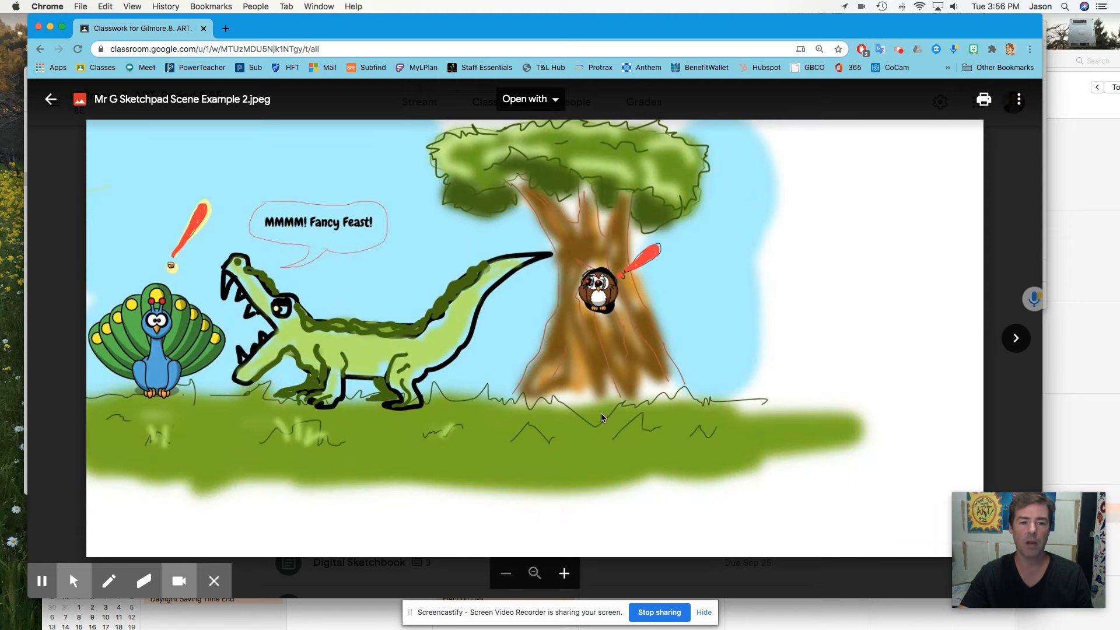
{"action": "left_click", "coordinate": [50, 99]}
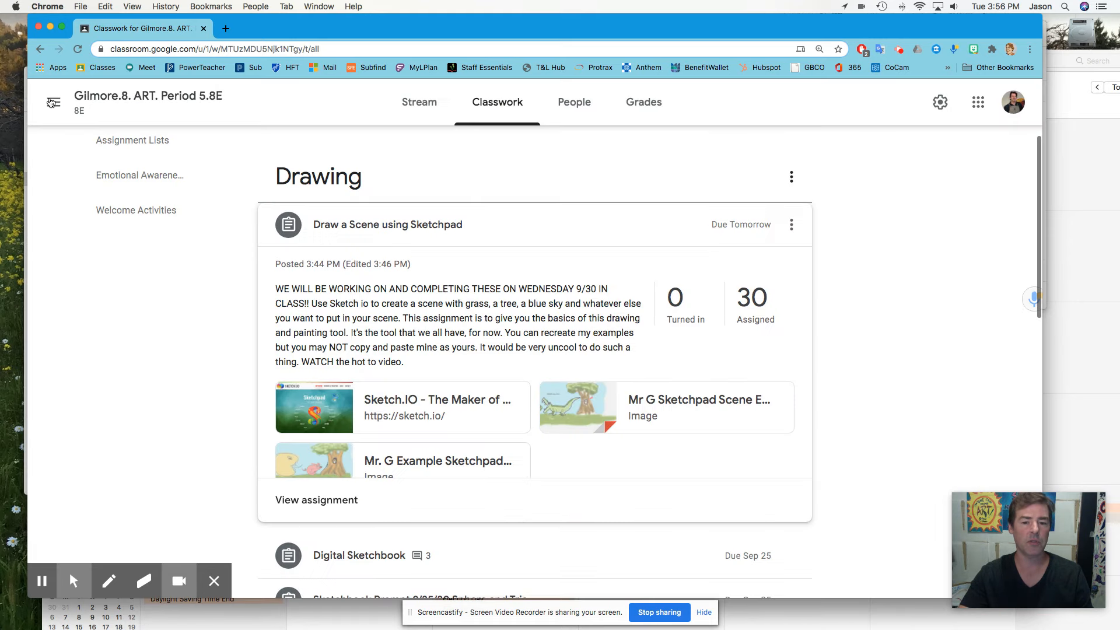
{"action": "left_click", "coordinate": [308, 450]}
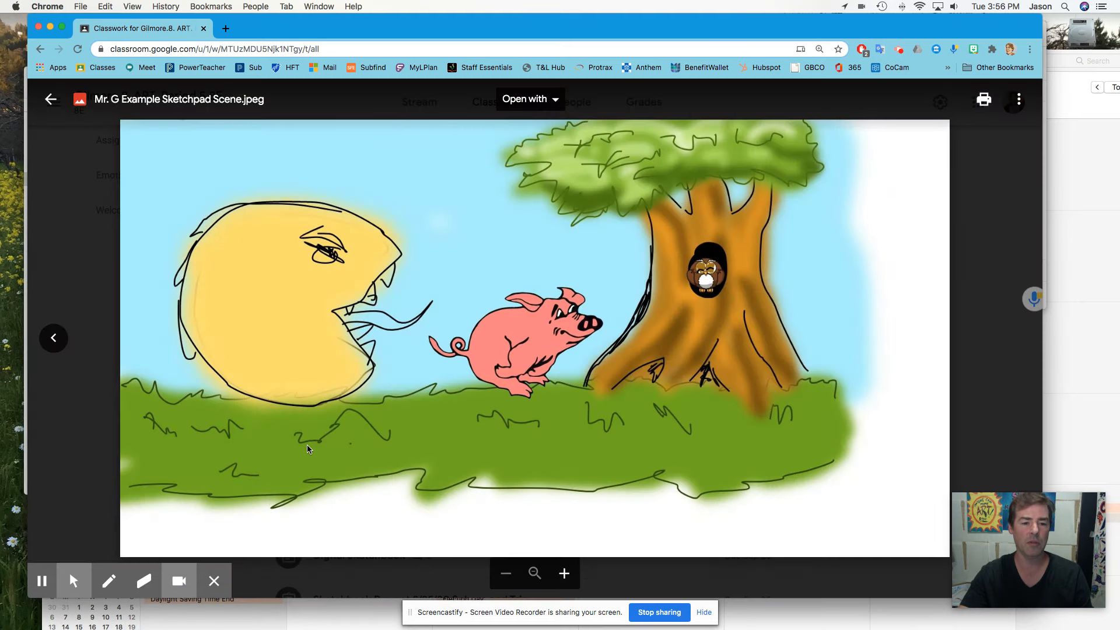
{"action": "left_click", "coordinate": [50, 99]}
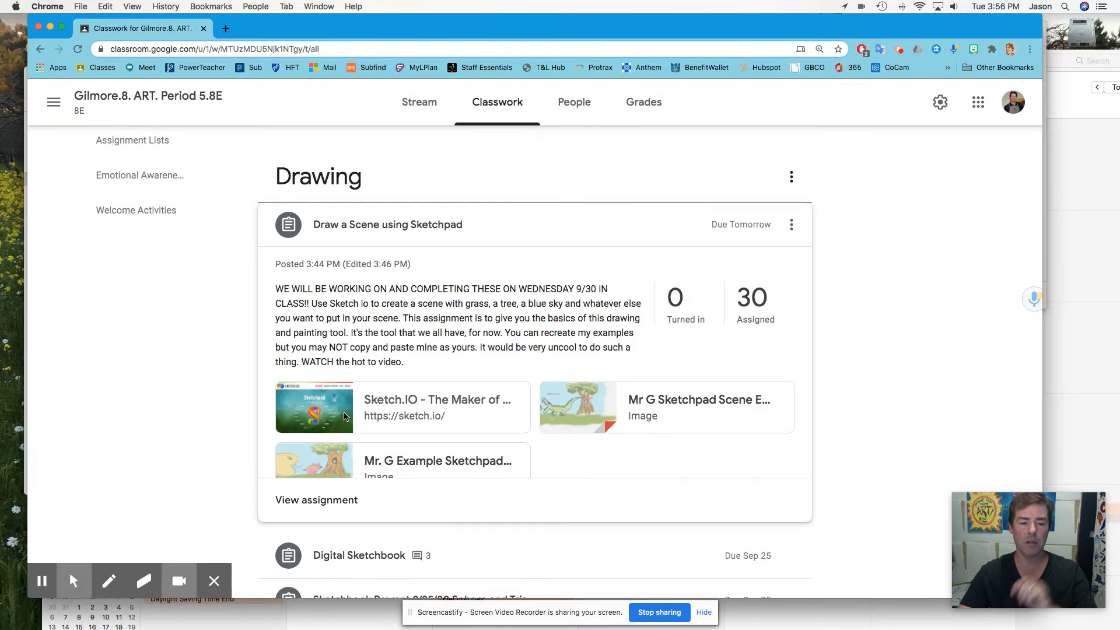
- Open Sketchpad 2020 from the Sketch.IO link and create a new blank canvas
{"action": "left_click", "coordinate": [344, 416]}
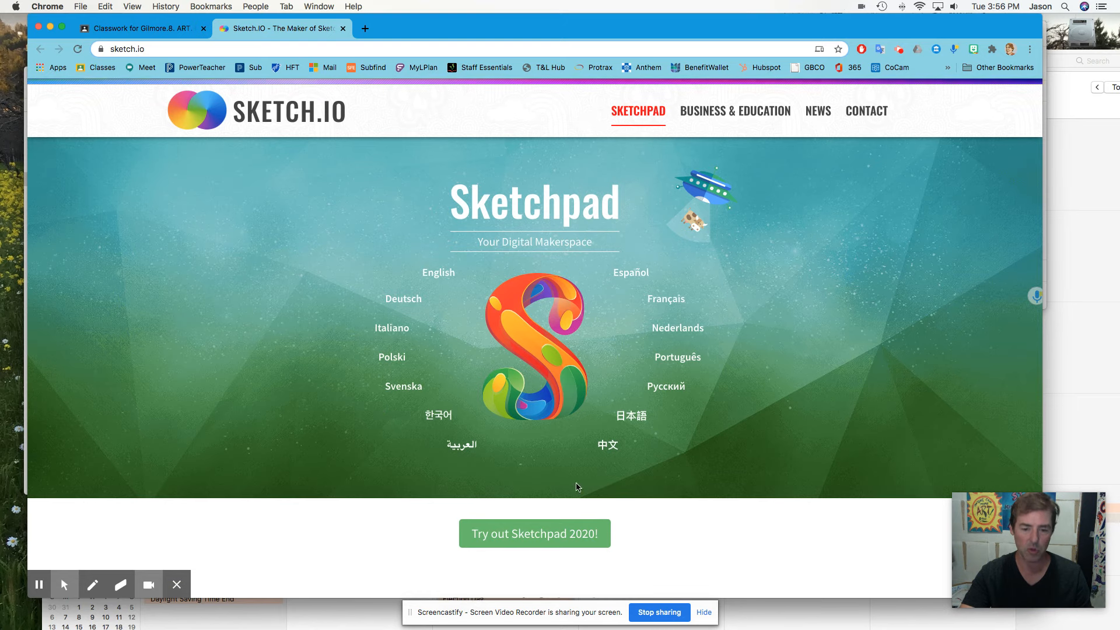
{"action": "left_click", "coordinate": [548, 541]}
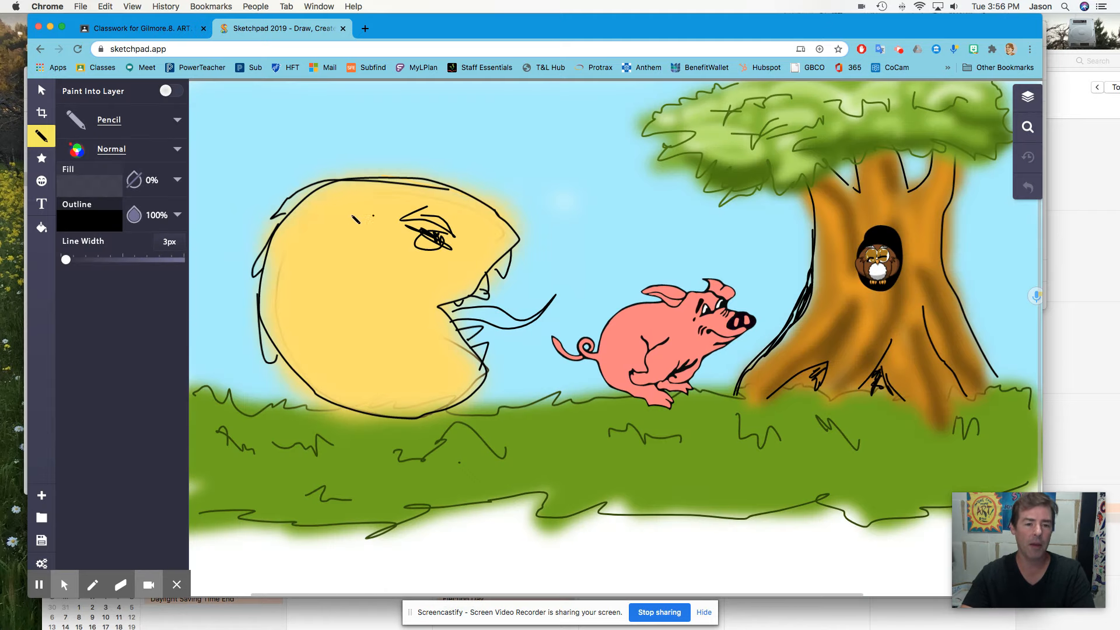
{"action": "left_click", "coordinate": [42, 495]}
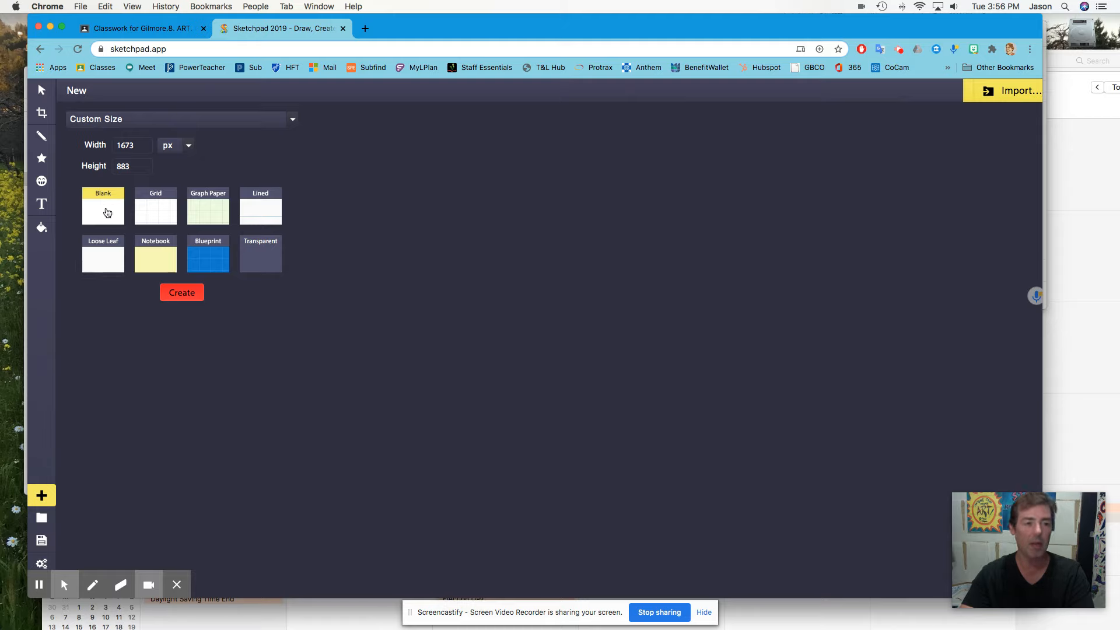
{"action": "left_click", "coordinate": [182, 292]}
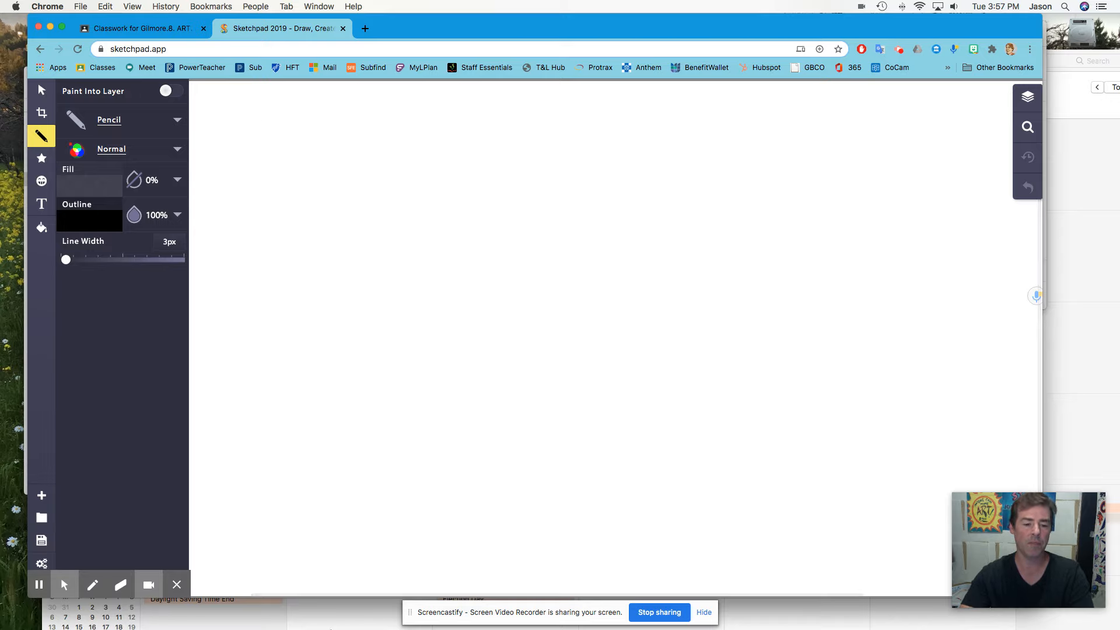
{"action": "left_click_drag", "start_coordinate": [308, 443], "coordinate": [365, 437]}
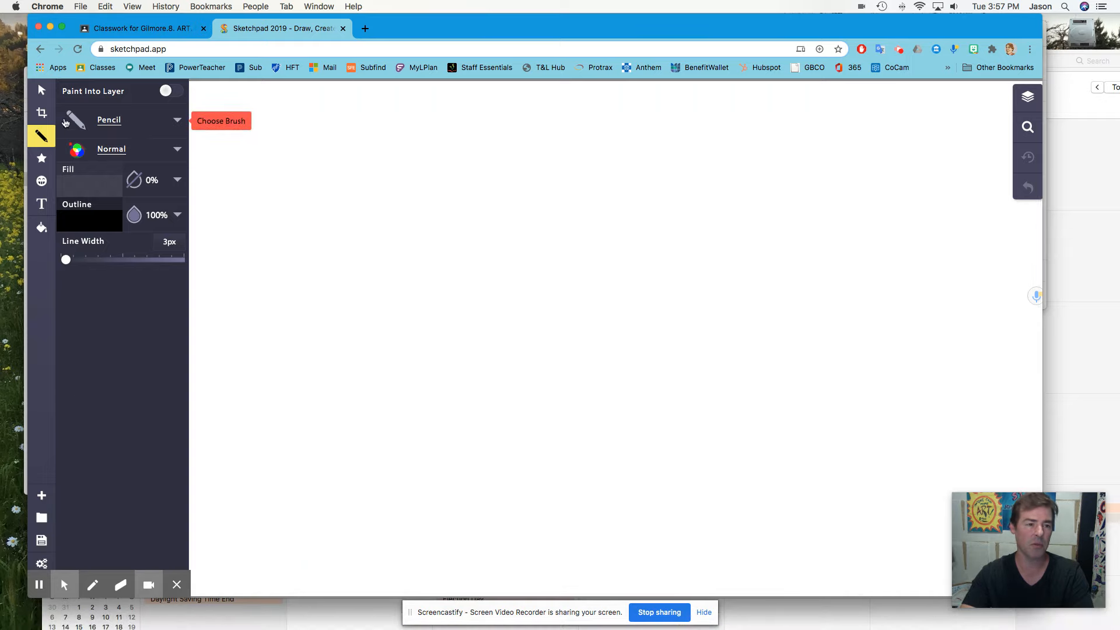
{"action": "left_click", "coordinate": [33, 136]}
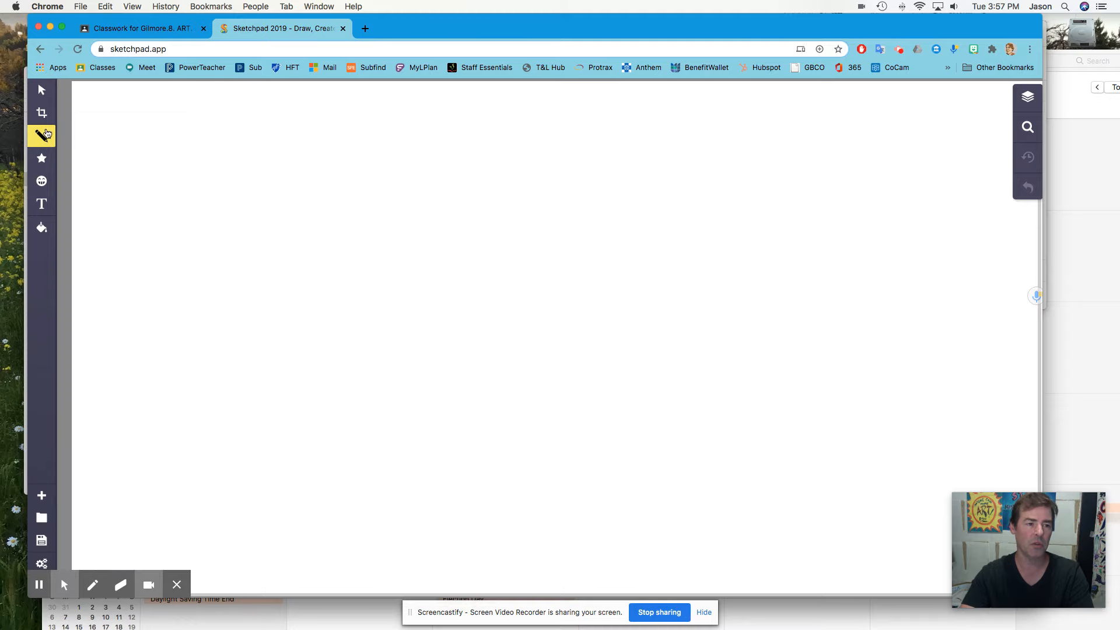
{"action": "left_click", "coordinate": [34, 136]}
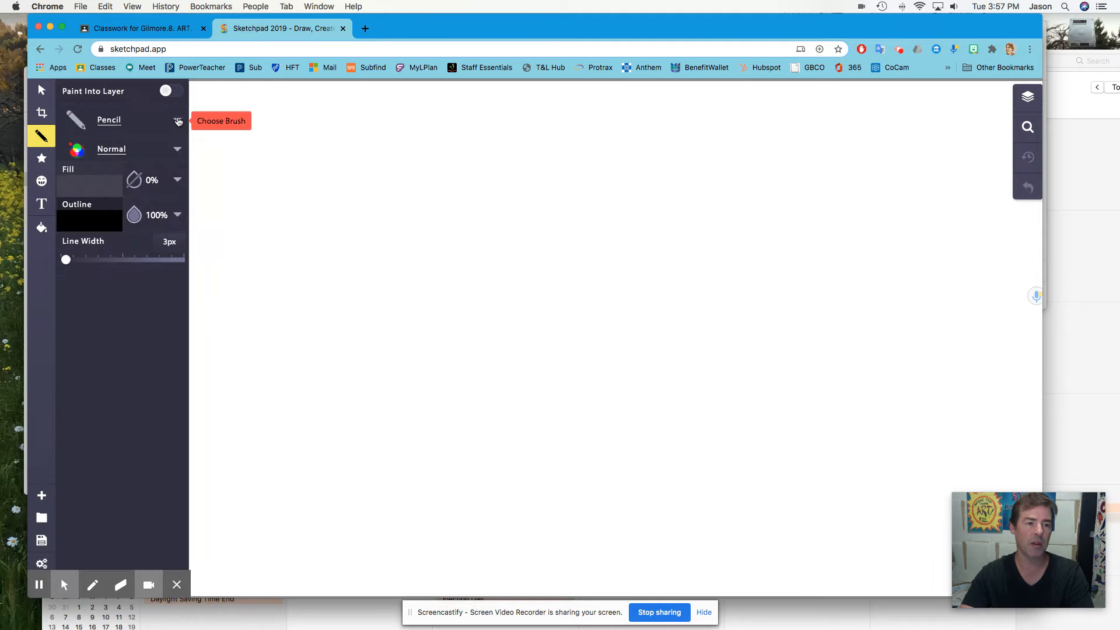
- Switch to the Paintbrush and set its outline colour to green 689a10
{"action": "left_click", "coordinate": [178, 121]}
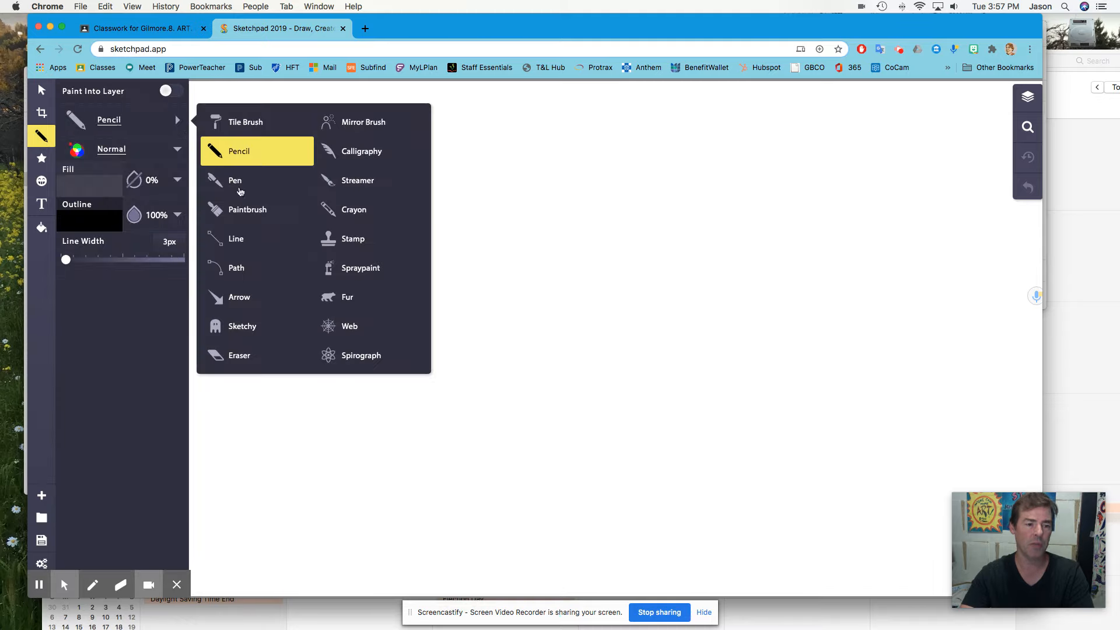
{"action": "left_click", "coordinate": [234, 213]}
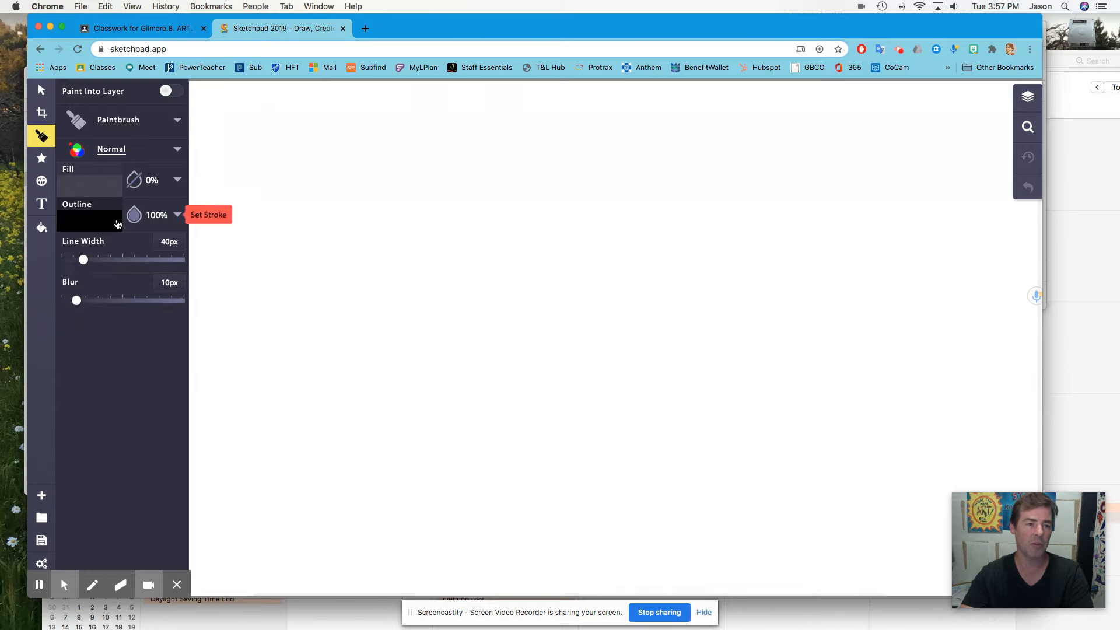
{"action": "left_click", "coordinate": [105, 222]}
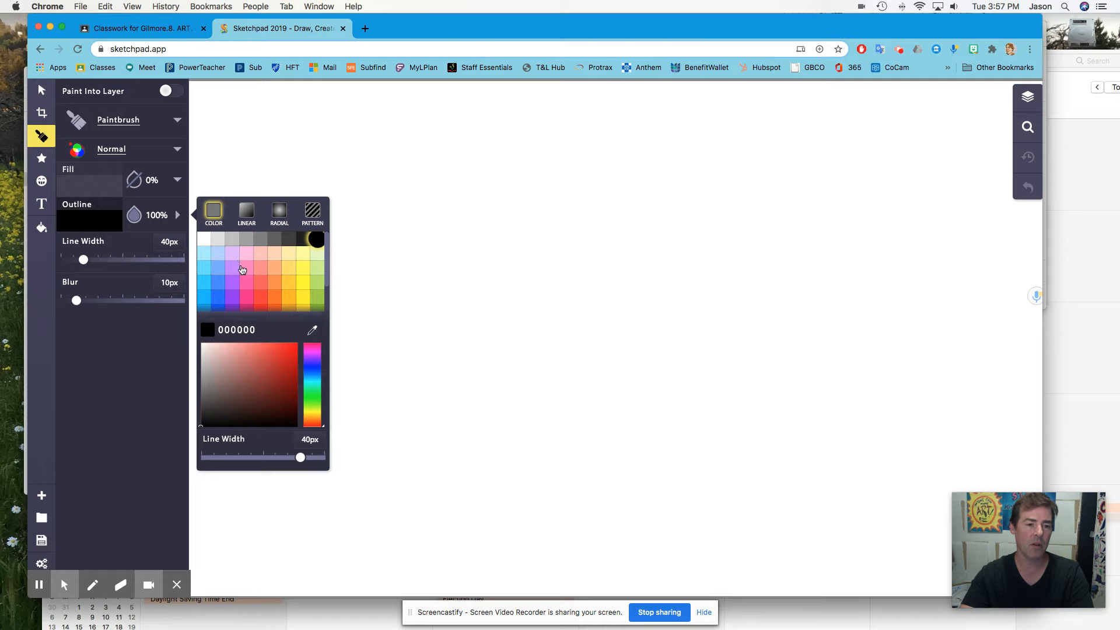
{"action": "scroll", "coordinate": [319, 302], "scroll_direction": "down", "scroll_amount": 2}
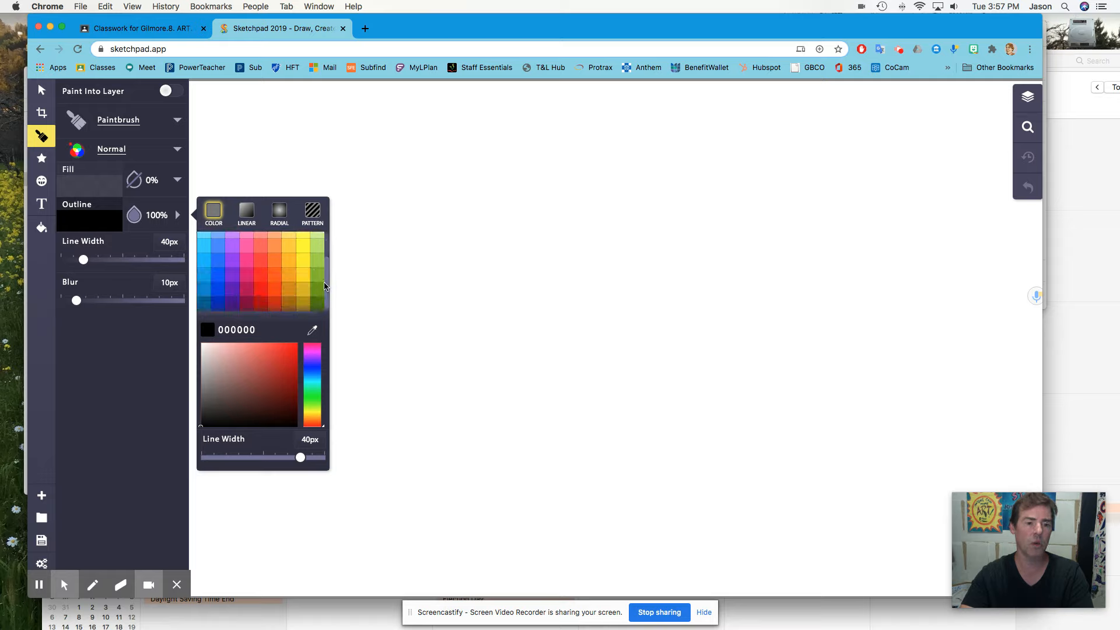
{"action": "left_click", "coordinate": [319, 292]}
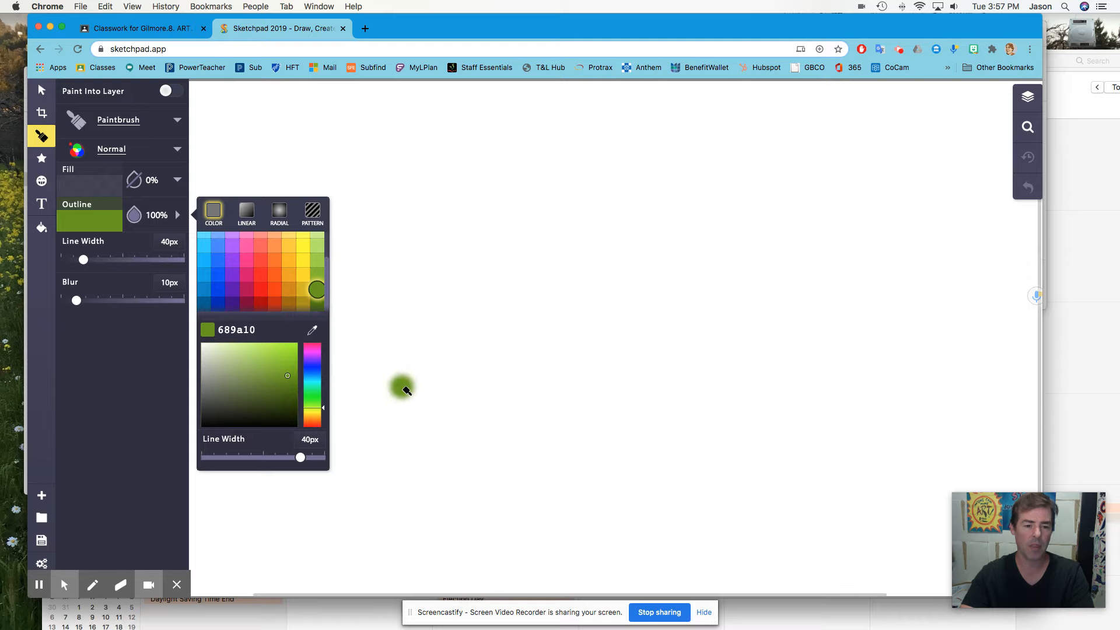
- Paint a wide green grass band across the lower canvas, widening the brush to 69 px
{"action": "left_click", "coordinate": [402, 387]}
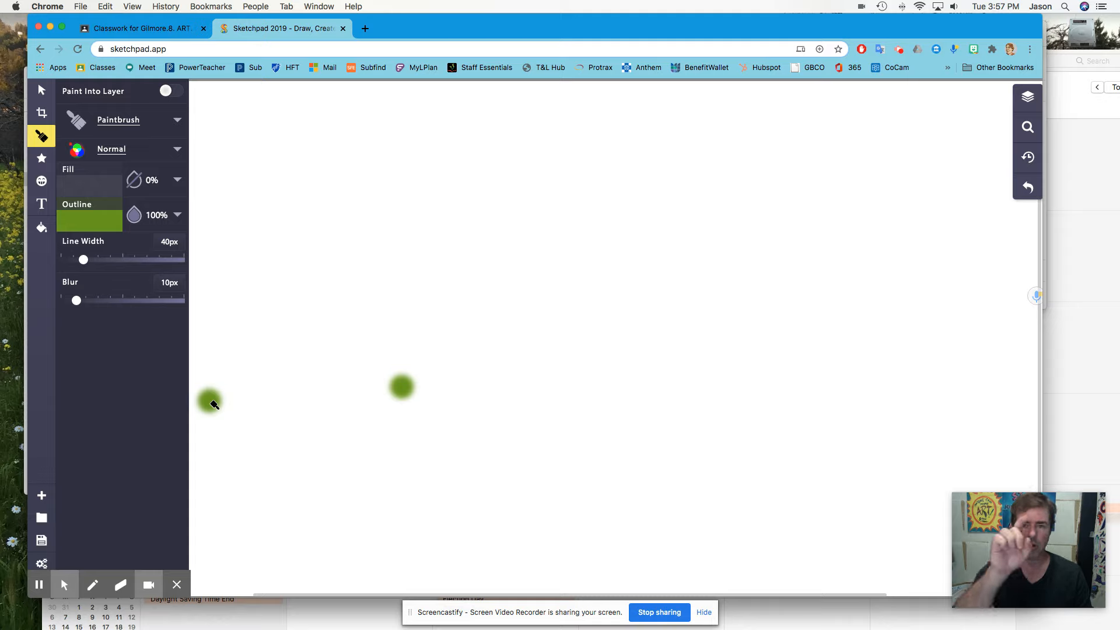
{"action": "mouse_move", "coordinate": [214, 405]}
{"action": "left_mouse_down"}
{"action": "mouse_move", "coordinate": [263, 427]}
{"action": "mouse_move", "coordinate": [259, 457]}
{"action": "mouse_move", "coordinate": [277, 477]}
{"action": "mouse_move", "coordinate": [389, 491]}
{"action": "mouse_move", "coordinate": [235, 463]}
{"action": "mouse_move", "coordinate": [257, 422]}
{"action": "mouse_move", "coordinate": [426, 438]}
{"action": "mouse_move", "coordinate": [636, 487]}
{"action": "mouse_move", "coordinate": [651, 459]}
{"action": "mouse_move", "coordinate": [982, 424]}
{"action": "mouse_move", "coordinate": [934, 440]}
{"action": "mouse_move", "coordinate": [783, 434]}
{"action": "left_mouse_up"}
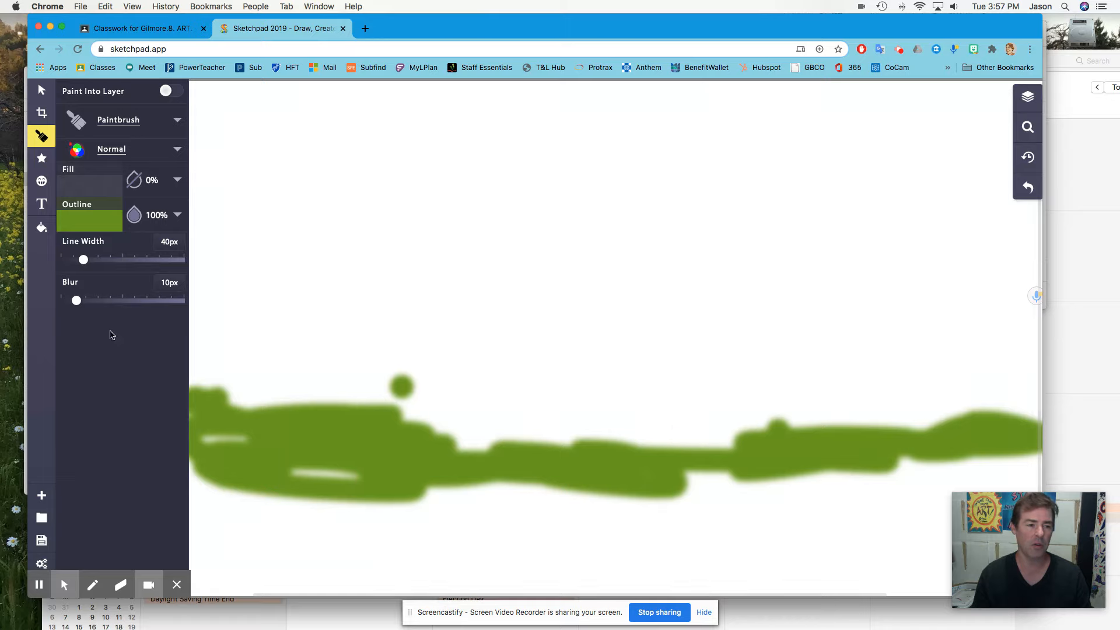
{"action": "left_click_drag", "start_coordinate": [84, 260], "coordinate": [96, 260]}
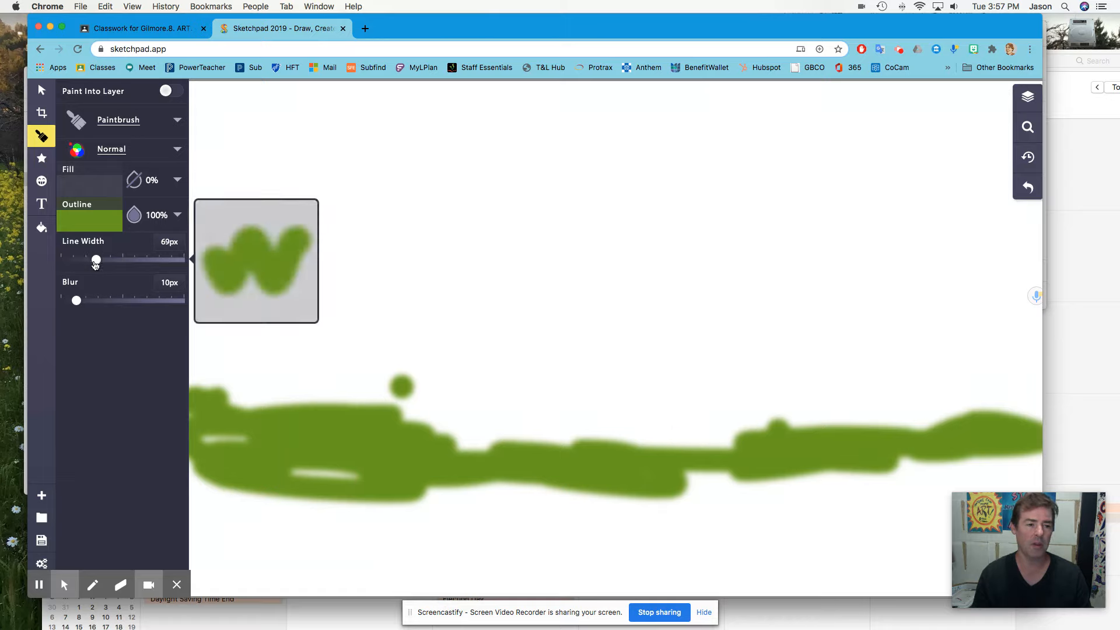
{"action": "mouse_move", "coordinate": [375, 429]}
{"action": "left_mouse_down"}
{"action": "mouse_move", "coordinate": [1005, 444]}
{"action": "mouse_move", "coordinate": [623, 430]}
{"action": "mouse_move", "coordinate": [672, 471]}
{"action": "mouse_move", "coordinate": [1087, 469]}
{"action": "mouse_move", "coordinate": [224, 468]}
{"action": "mouse_move", "coordinate": [194, 479]}
{"action": "mouse_move", "coordinate": [223, 445]}
{"action": "mouse_move", "coordinate": [224, 466]}
{"action": "mouse_move", "coordinate": [331, 481]}
{"action": "mouse_move", "coordinate": [586, 470]}
{"action": "mouse_move", "coordinate": [890, 502]}
{"action": "mouse_move", "coordinate": [1010, 477]}
{"action": "mouse_move", "coordinate": [1021, 435]}
{"action": "mouse_move", "coordinate": [937, 419]}
{"action": "mouse_move", "coordinate": [519, 429]}
{"action": "mouse_move", "coordinate": [366, 417]}
{"action": "mouse_move", "coordinate": [460, 404]}
{"action": "mouse_move", "coordinate": [266, 418]}
{"action": "left_mouse_up"}
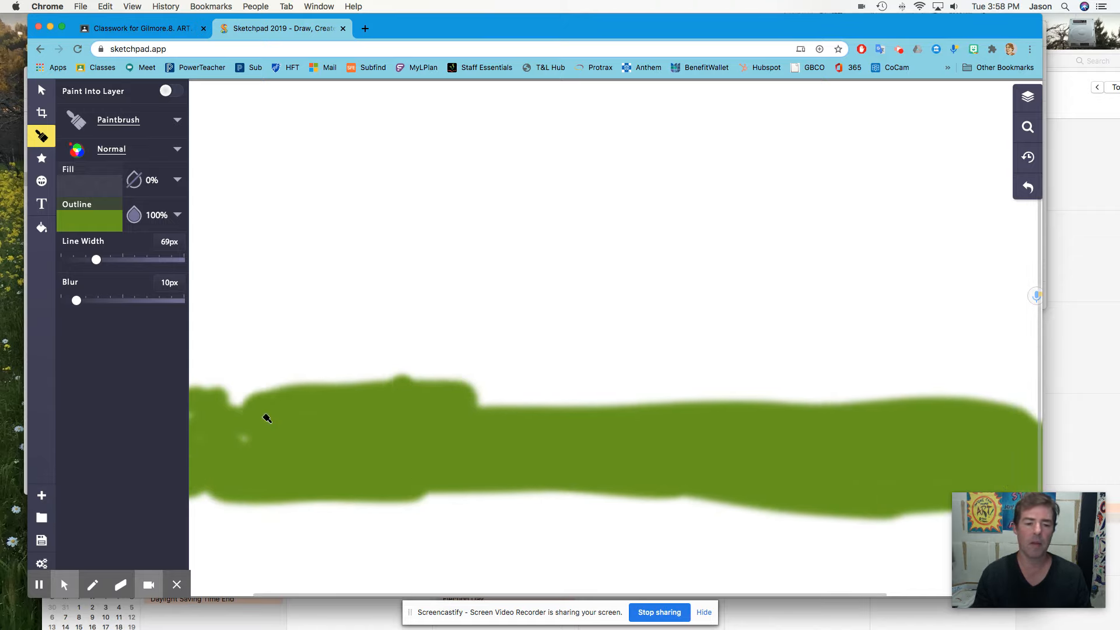
- Switch to the Pencil in dark green 344d07 and draw a jagged grass outline along the band's top edge
{"action": "left_click", "coordinate": [175, 122]}
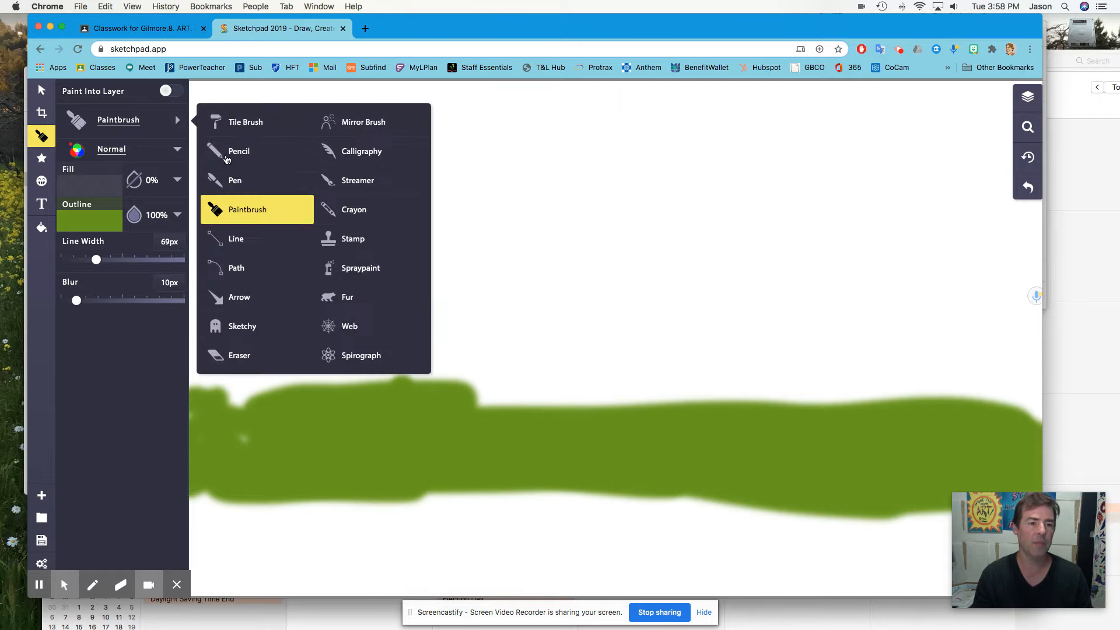
{"action": "left_click", "coordinate": [226, 157]}
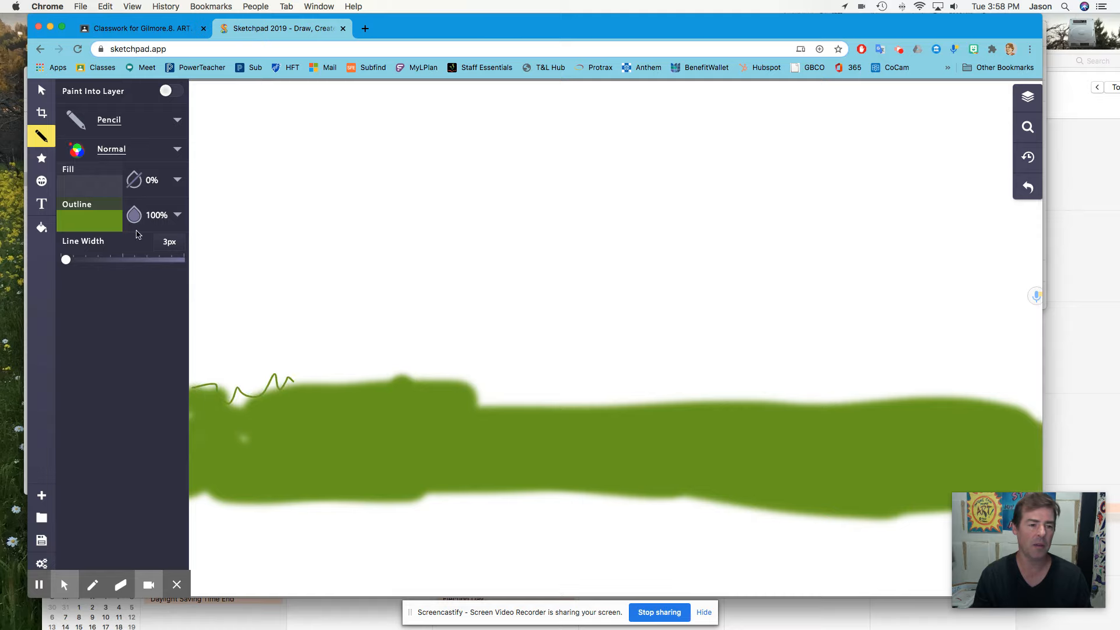
{"action": "left_click", "coordinate": [105, 223]}
{"action": "left_click", "coordinate": [288, 401]}
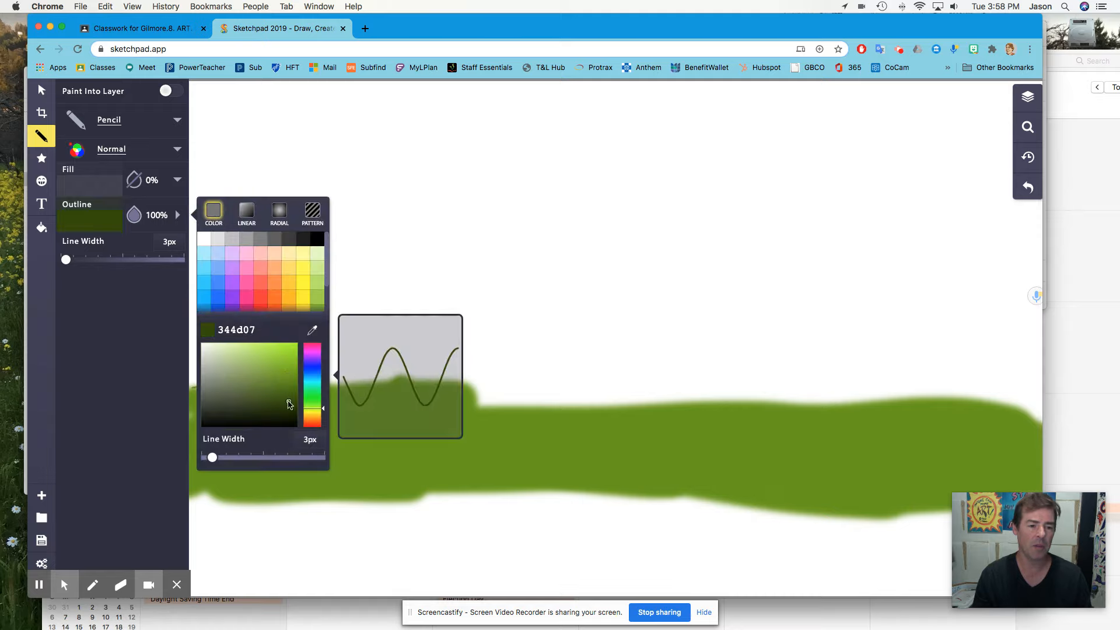
{"action": "left_click", "coordinate": [448, 388]}
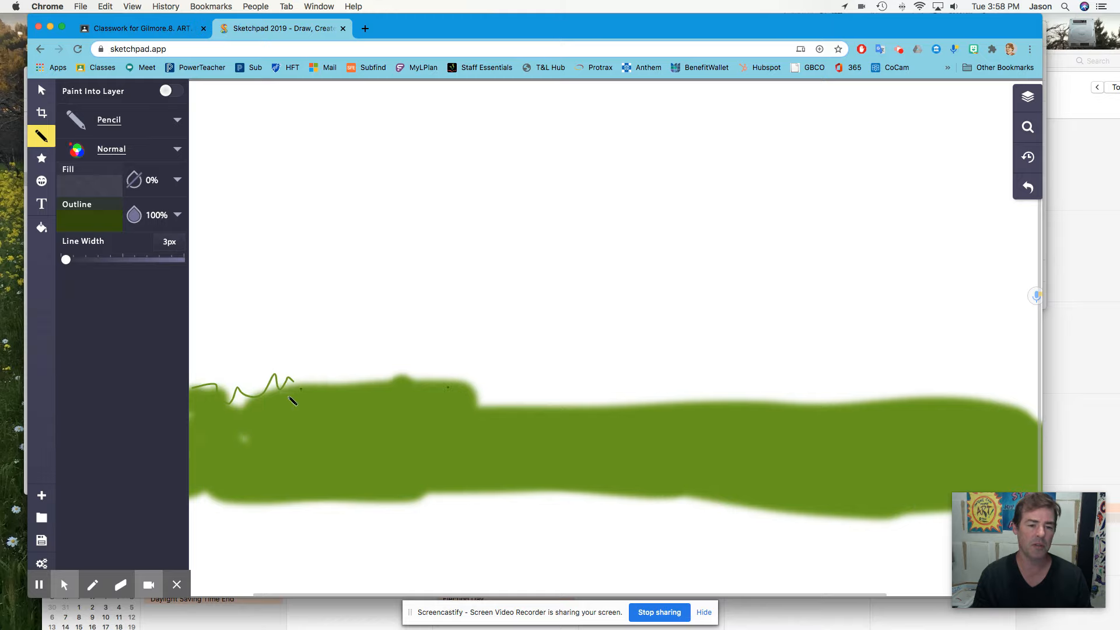
{"action": "left_click_drag", "start_coordinate": [348, 390], "coordinate": [355, 381]}
{"action": "mouse_move", "coordinate": [436, 378]}
{"action": "left_mouse_down"}
{"action": "mouse_move", "coordinate": [470, 399]}
{"action": "mouse_move", "coordinate": [600, 413]}
{"action": "mouse_move", "coordinate": [766, 395]}
{"action": "left_mouse_up"}
{"action": "mouse_move", "coordinate": [815, 421]}
{"action": "left_mouse_down"}
{"action": "mouse_move", "coordinate": [895, 400]}
{"action": "mouse_move", "coordinate": [999, 407]}
{"action": "left_mouse_up"}
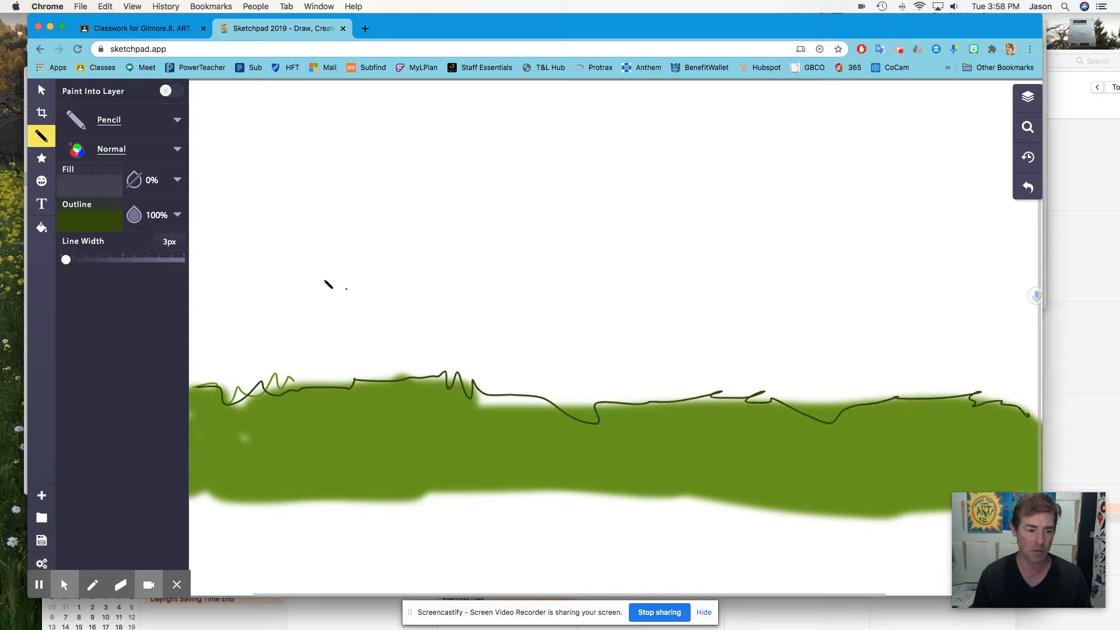
- Switch to the Paintbrush in brown 5e3f05 and paint a tree trunk with branches on the right side
{"action": "left_click", "coordinate": [178, 120]}
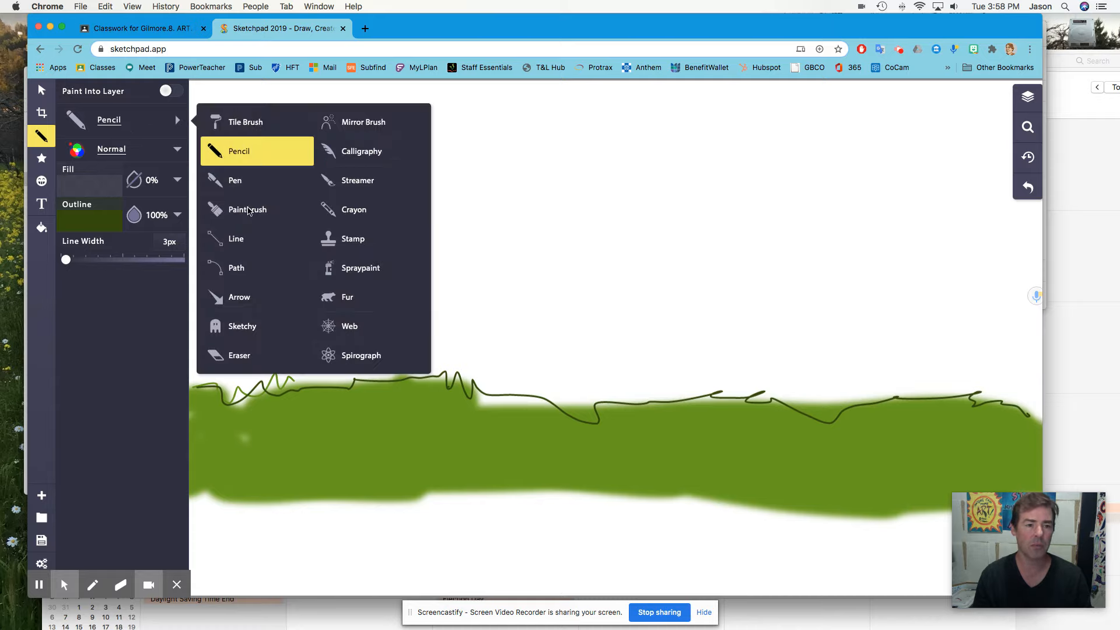
{"action": "left_click", "coordinate": [247, 210]}
{"action": "left_click", "coordinate": [178, 215]}
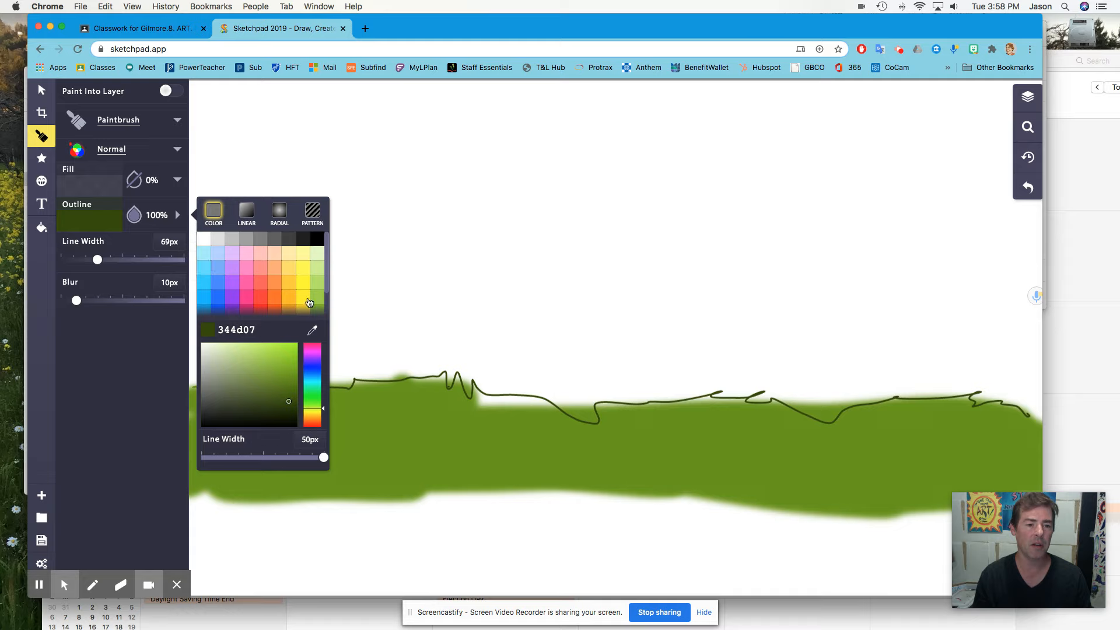
{"action": "scroll", "coordinate": [287, 309], "scroll_direction": "down", "scroll_amount": 1}
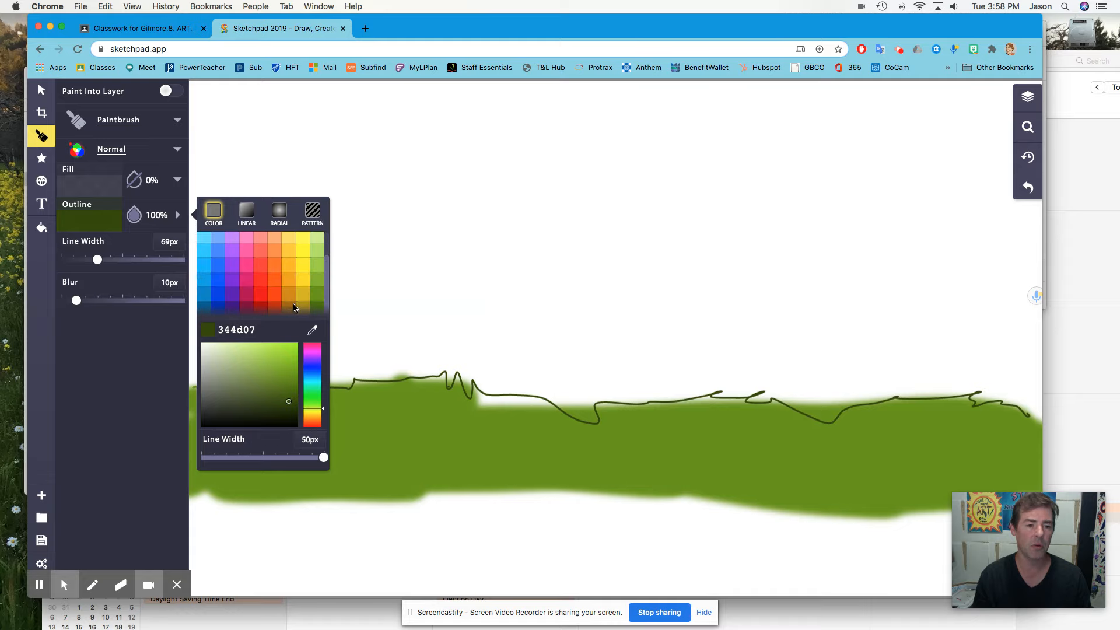
{"action": "left_click", "coordinate": [293, 304]}
{"action": "left_click_drag", "start_coordinate": [292, 364], "coordinate": [292, 396]}
{"action": "left_click", "coordinate": [635, 394]}
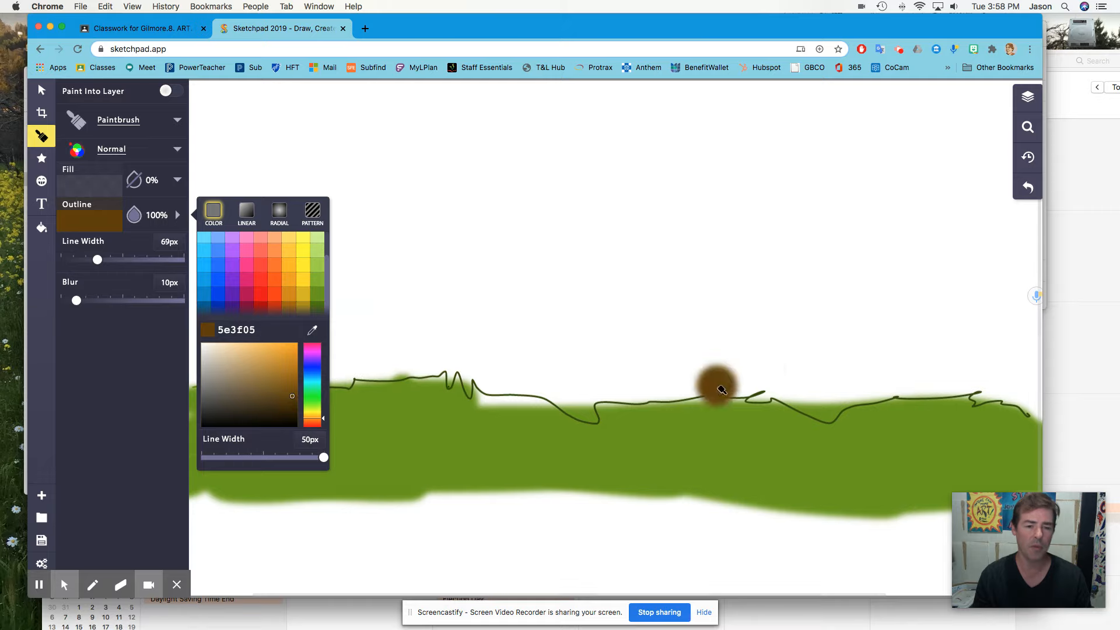
{"action": "mouse_move", "coordinate": [752, 394]}
{"action": "left_mouse_down"}
{"action": "mouse_move", "coordinate": [822, 307]}
{"action": "mouse_move", "coordinate": [832, 273]}
{"action": "mouse_move", "coordinate": [846, 180]}
{"action": "mouse_move", "coordinate": [829, 136]}
{"action": "left_mouse_up"}
{"action": "mouse_move", "coordinate": [904, 140]}
{"action": "left_mouse_down"}
{"action": "mouse_move", "coordinate": [876, 201]}
{"action": "mouse_move", "coordinate": [942, 217]}
{"action": "mouse_move", "coordinate": [962, 200]}
{"action": "mouse_move", "coordinate": [928, 265]}
{"action": "mouse_move", "coordinate": [935, 343]}
{"action": "mouse_move", "coordinate": [955, 391]}
{"action": "mouse_move", "coordinate": [798, 407]}
{"action": "mouse_move", "coordinate": [820, 401]}
{"action": "mouse_move", "coordinate": [861, 330]}
{"action": "mouse_move", "coordinate": [807, 342]}
{"action": "mouse_move", "coordinate": [883, 230]}
{"action": "mouse_move", "coordinate": [904, 233]}
{"action": "mouse_move", "coordinate": [892, 298]}
{"action": "mouse_move", "coordinate": [924, 365]}
{"action": "mouse_move", "coordinate": [880, 365]}
{"action": "mouse_move", "coordinate": [881, 289]}
{"action": "left_mouse_up"}
{"action": "mouse_move", "coordinate": [919, 379]}
{"action": "left_mouse_down"}
{"action": "mouse_move", "coordinate": [934, 416]}
{"action": "mouse_move", "coordinate": [893, 398]}
{"action": "left_mouse_up"}
{"action": "mouse_move", "coordinate": [869, 346]}
{"action": "left_mouse_down"}
{"action": "mouse_move", "coordinate": [723, 395]}
{"action": "mouse_move", "coordinate": [747, 396]}
{"action": "left_mouse_up"}
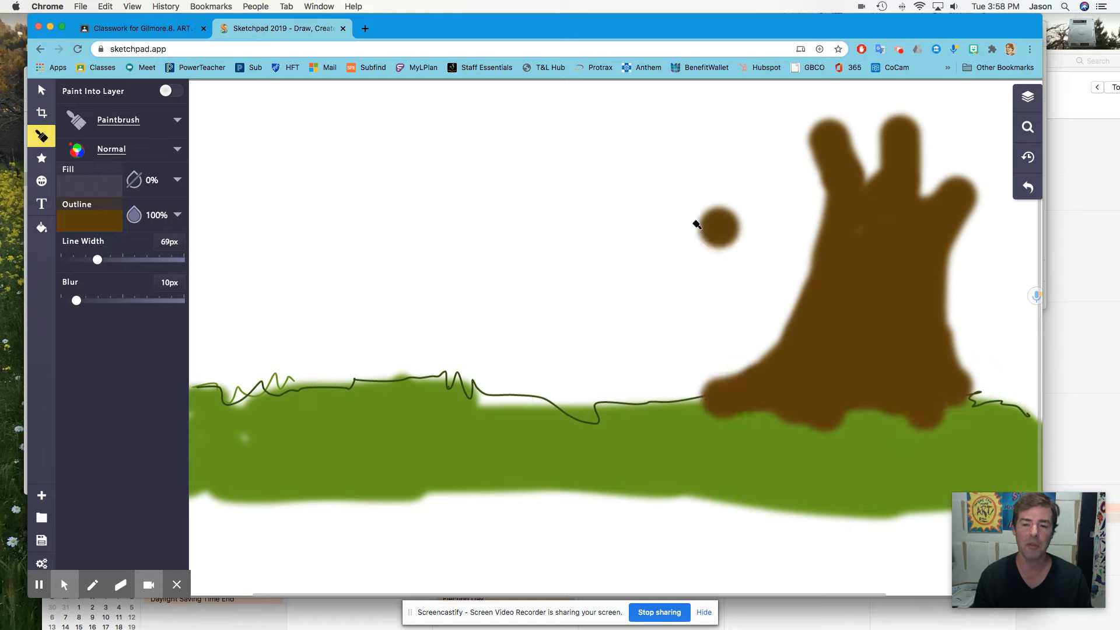
- Pick light green 9dd241 and paint a leafy canopy across the top of the tree
{"action": "left_click", "coordinate": [107, 220]}
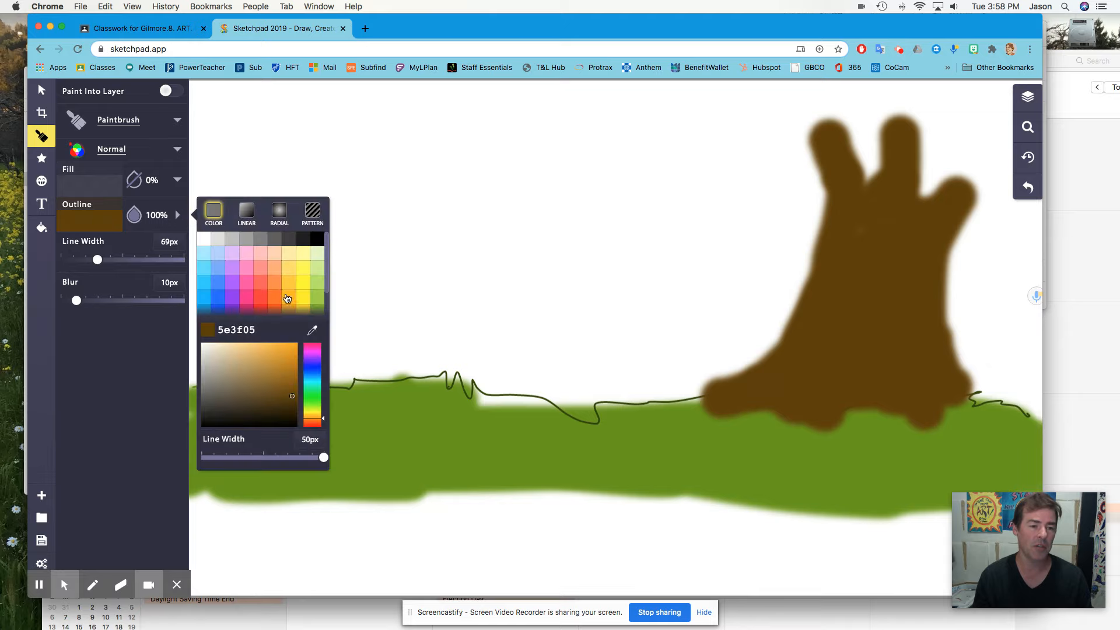
{"action": "left_click", "coordinate": [317, 299]}
{"action": "mouse_move", "coordinate": [915, 104]}
{"action": "left_mouse_down"}
{"action": "mouse_move", "coordinate": [763, 107]}
{"action": "mouse_move", "coordinate": [770, 116]}
{"action": "mouse_move", "coordinate": [708, 143]}
{"action": "mouse_move", "coordinate": [768, 124]}
{"action": "mouse_move", "coordinate": [789, 140]}
{"action": "mouse_move", "coordinate": [890, 123]}
{"action": "mouse_move", "coordinate": [951, 128]}
{"action": "mouse_move", "coordinate": [992, 192]}
{"action": "mouse_move", "coordinate": [974, 151]}
{"action": "mouse_move", "coordinate": [941, 140]}
{"action": "mouse_move", "coordinate": [1007, 155]}
{"action": "mouse_move", "coordinate": [977, 114]}
{"action": "mouse_move", "coordinate": [847, 121]}
{"action": "left_mouse_up"}
{"action": "mouse_move", "coordinate": [697, 124]}
{"action": "left_mouse_down"}
{"action": "mouse_move", "coordinate": [787, 155]}
{"action": "mouse_move", "coordinate": [793, 169]}
{"action": "mouse_move", "coordinate": [739, 156]}
{"action": "mouse_move", "coordinate": [769, 164]}
{"action": "left_mouse_up"}
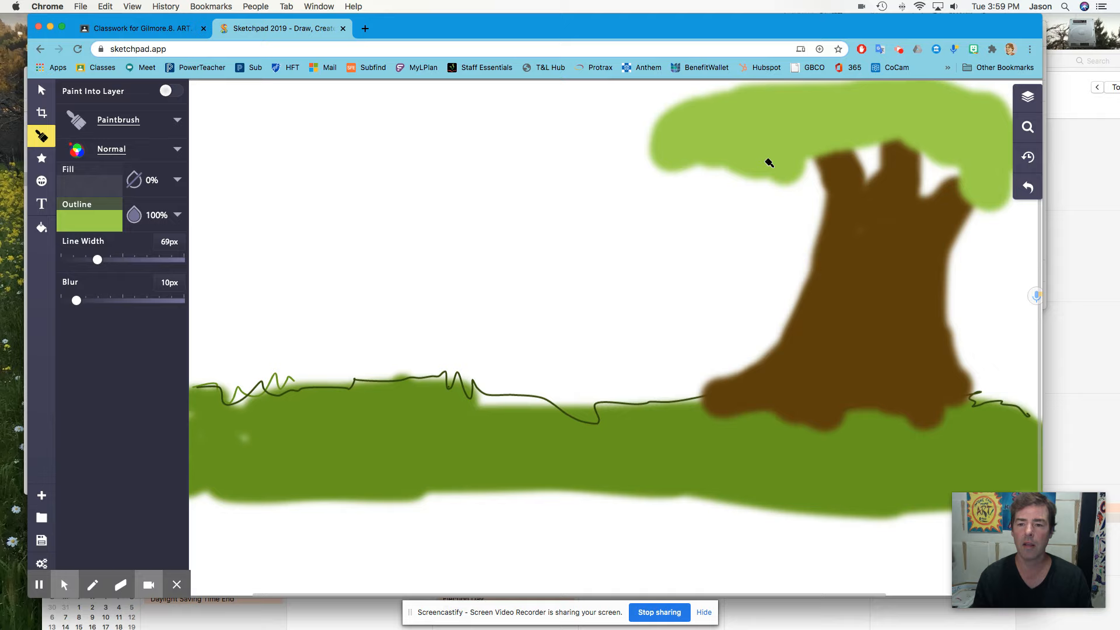
- Pick a darker green and dab shaded leaf clumps onto the lower part of the canopy
{"action": "left_click", "coordinate": [108, 222]}
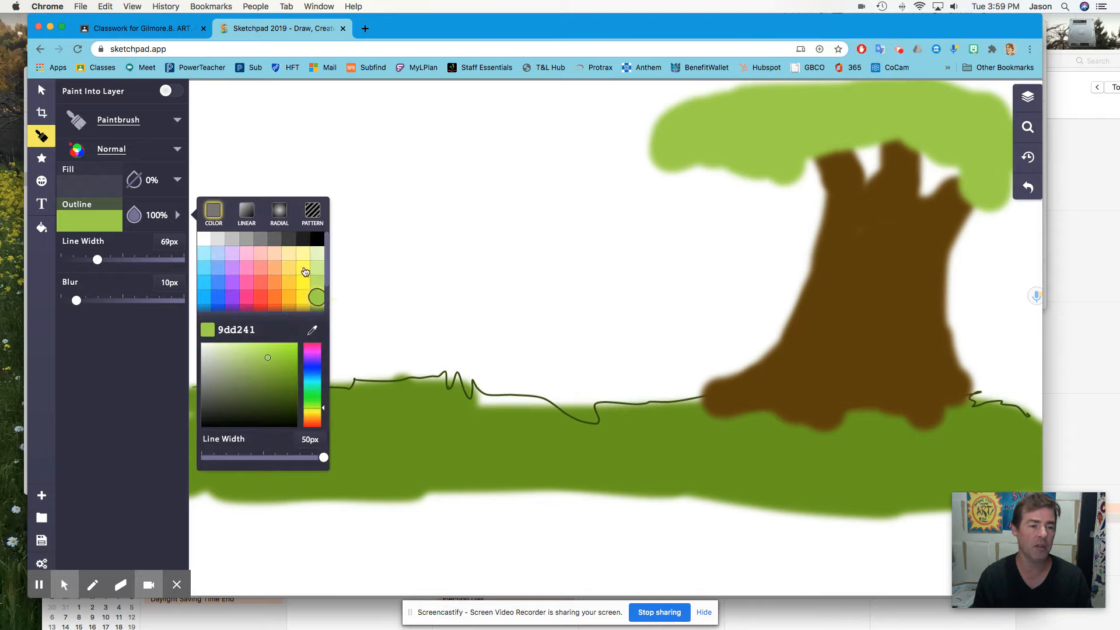
{"action": "scroll", "coordinate": [312, 299], "scroll_direction": "down", "scroll_amount": 2}
{"action": "left_click", "coordinate": [320, 294]}
{"action": "mouse_move", "coordinate": [665, 242]}
{"action": "left_mouse_down"}
{"action": "mouse_move", "coordinate": [744, 172]}
{"action": "mouse_move", "coordinate": [721, 178]}
{"action": "mouse_move", "coordinate": [744, 182]}
{"action": "mouse_move", "coordinate": [681, 166]}
{"action": "mouse_move", "coordinate": [752, 189]}
{"action": "mouse_move", "coordinate": [872, 160]}
{"action": "left_mouse_up"}
{"action": "key", "text": "super+z"}
{"action": "left_click", "coordinate": [956, 173]}
{"action": "mouse_move", "coordinate": [956, 172]}
{"action": "left_mouse_down"}
{"action": "mouse_move", "coordinate": [938, 170]}
{"action": "mouse_move", "coordinate": [979, 200]}
{"action": "left_mouse_up"}
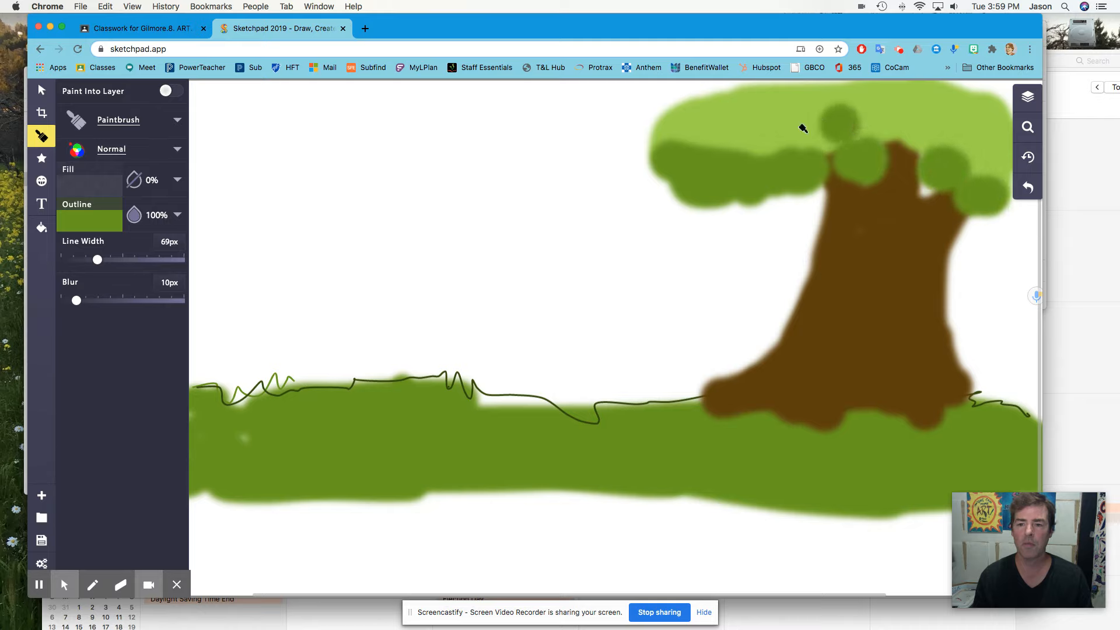
- Switch to the Pencil in green 4c7602 and outline the tree canopy, adding leaf detail lines inside it
{"action": "left_click", "coordinate": [138, 121]}
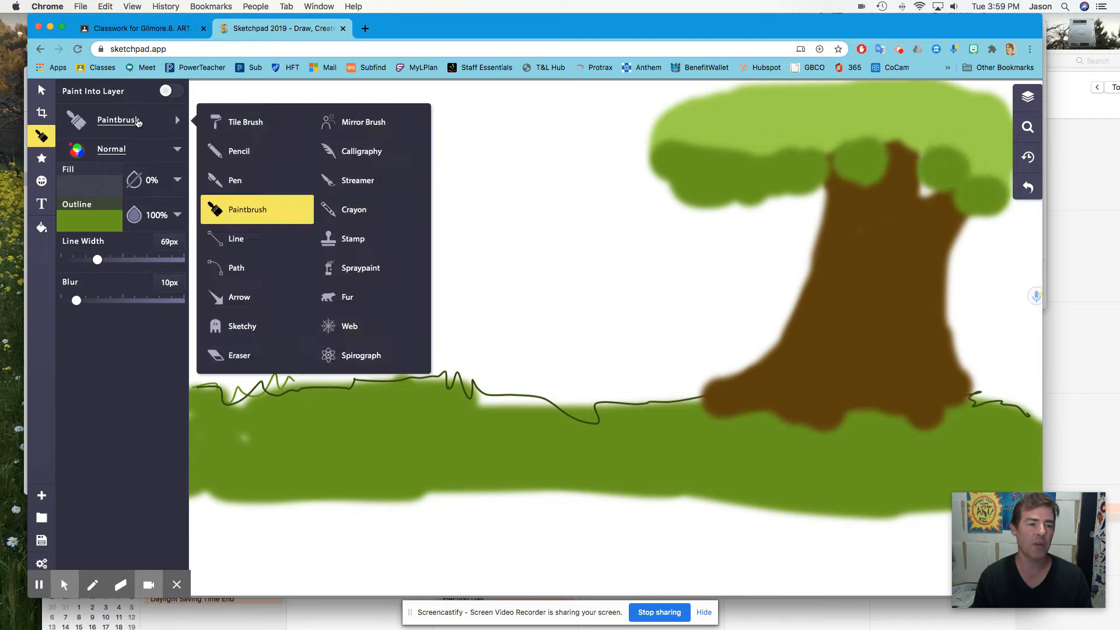
{"action": "left_click", "coordinate": [235, 154]}
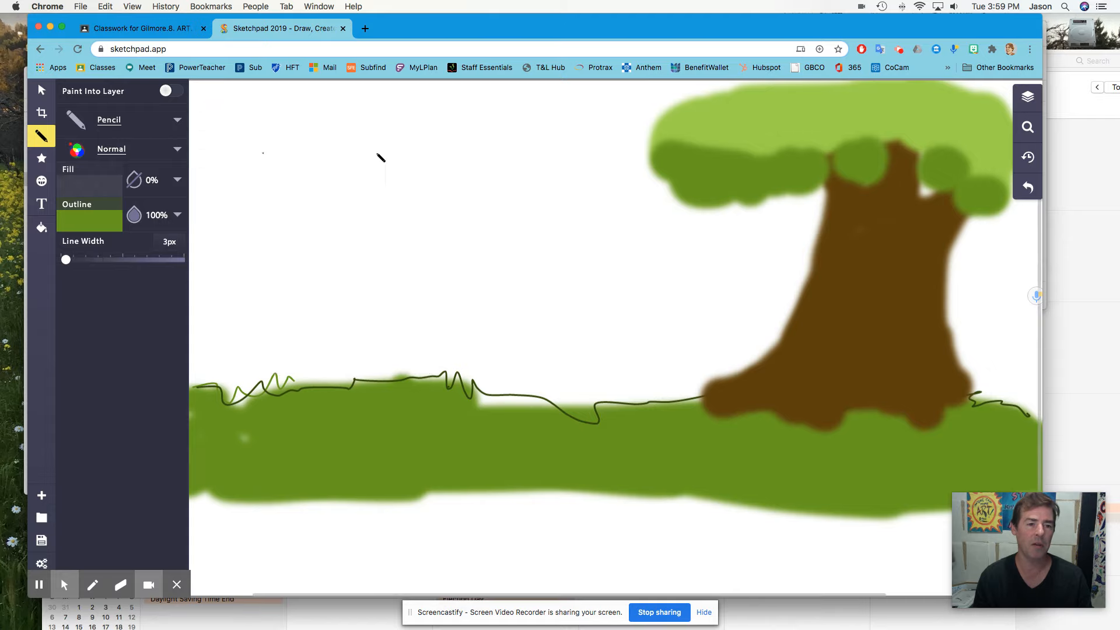
{"action": "left_click", "coordinate": [92, 226]}
{"action": "scroll", "coordinate": [321, 293], "scroll_direction": "down", "scroll_amount": 2}
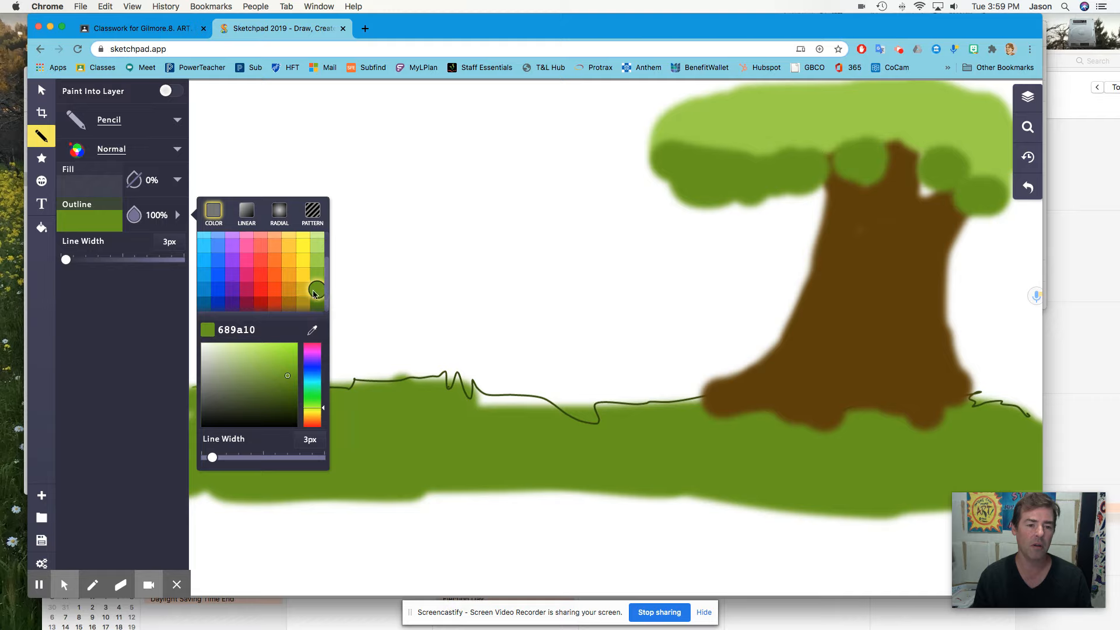
{"action": "left_click", "coordinate": [317, 304]}
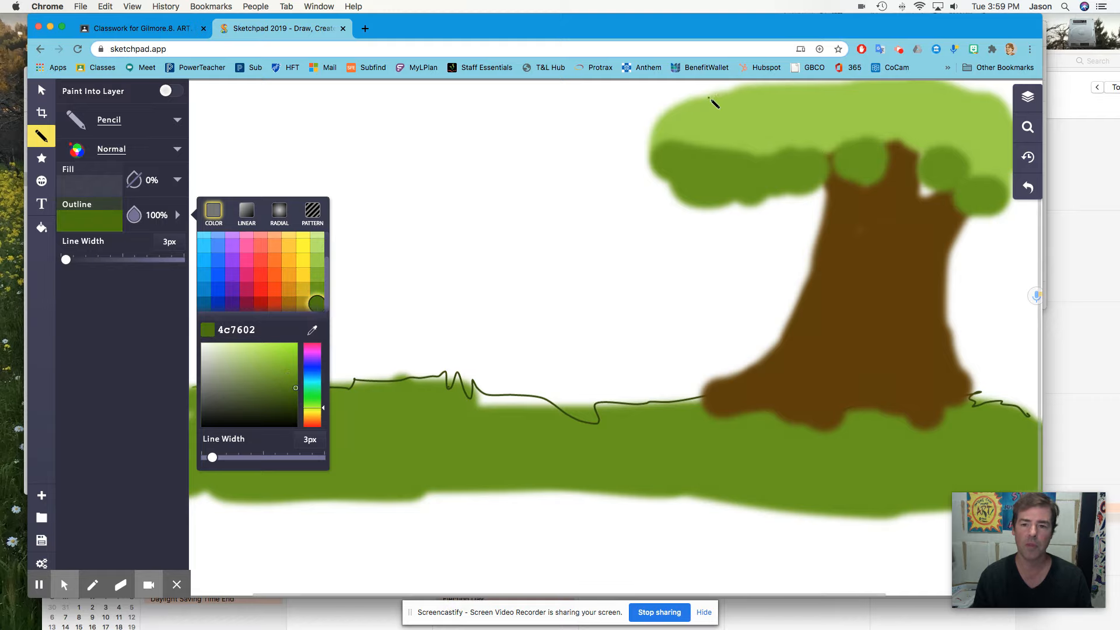
{"action": "right_click", "coordinate": [708, 96]}
{"action": "key", "text": "Escape"}
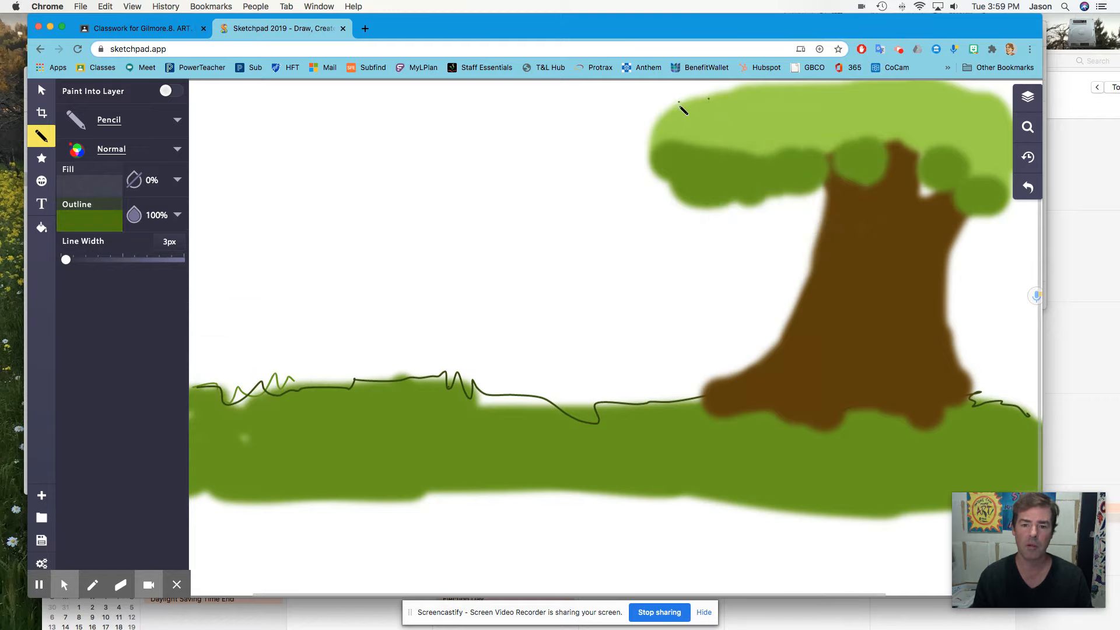
{"action": "left_click_drag", "start_coordinate": [666, 114], "coordinate": [655, 139]}
{"action": "mouse_move", "coordinate": [682, 180]}
{"action": "left_mouse_down"}
{"action": "mouse_move", "coordinate": [754, 214]}
{"action": "mouse_move", "coordinate": [791, 184]}
{"action": "mouse_move", "coordinate": [808, 189]}
{"action": "mouse_move", "coordinate": [847, 137]}
{"action": "mouse_move", "coordinate": [852, 171]}
{"action": "mouse_move", "coordinate": [908, 155]}
{"action": "mouse_move", "coordinate": [930, 165]}
{"action": "left_mouse_up"}
{"action": "mouse_move", "coordinate": [947, 203]}
{"action": "left_mouse_down"}
{"action": "mouse_move", "coordinate": [983, 177]}
{"action": "mouse_move", "coordinate": [999, 194]}
{"action": "mouse_move", "coordinate": [1007, 177]}
{"action": "mouse_move", "coordinate": [998, 95]}
{"action": "mouse_move", "coordinate": [809, 82]}
{"action": "mouse_move", "coordinate": [740, 99]}
{"action": "mouse_move", "coordinate": [716, 91]}
{"action": "mouse_move", "coordinate": [668, 116]}
{"action": "left_mouse_up"}
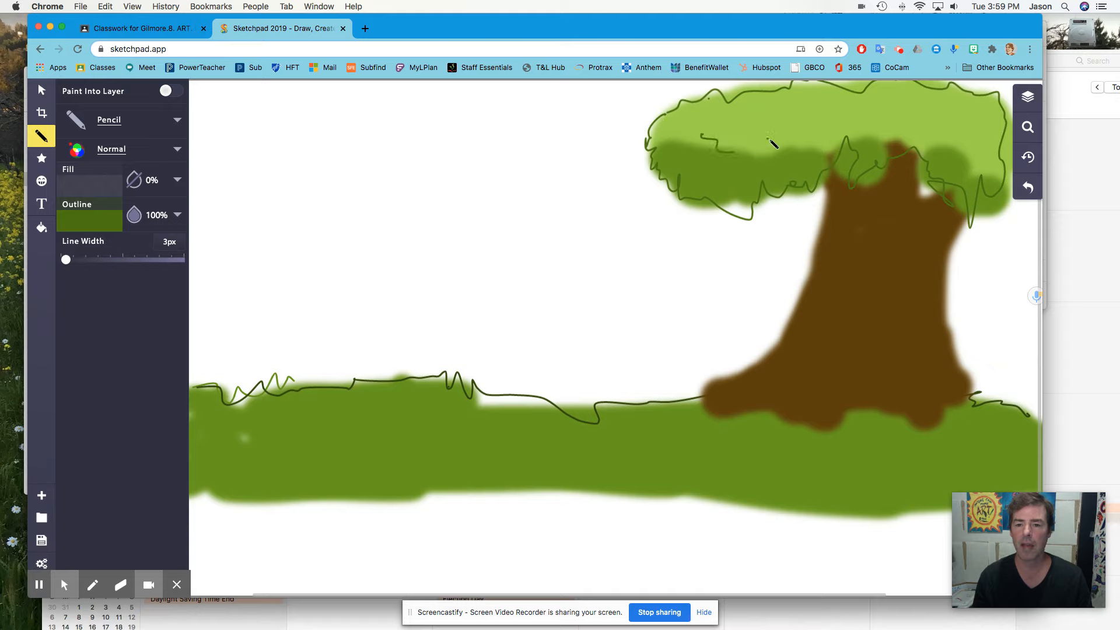
{"action": "mouse_move", "coordinate": [818, 139]}
{"action": "left_mouse_down"}
{"action": "mouse_move", "coordinate": [838, 127]}
{"action": "mouse_move", "coordinate": [873, 127]}
{"action": "left_mouse_up"}
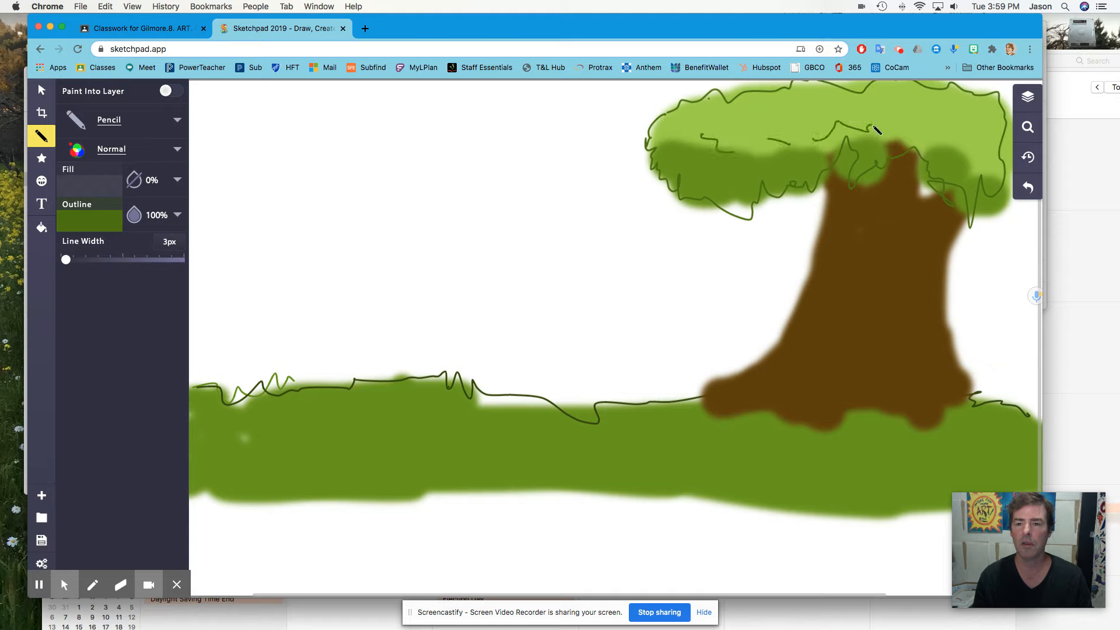
{"action": "left_click_drag", "start_coordinate": [940, 135], "coordinate": [963, 136]}
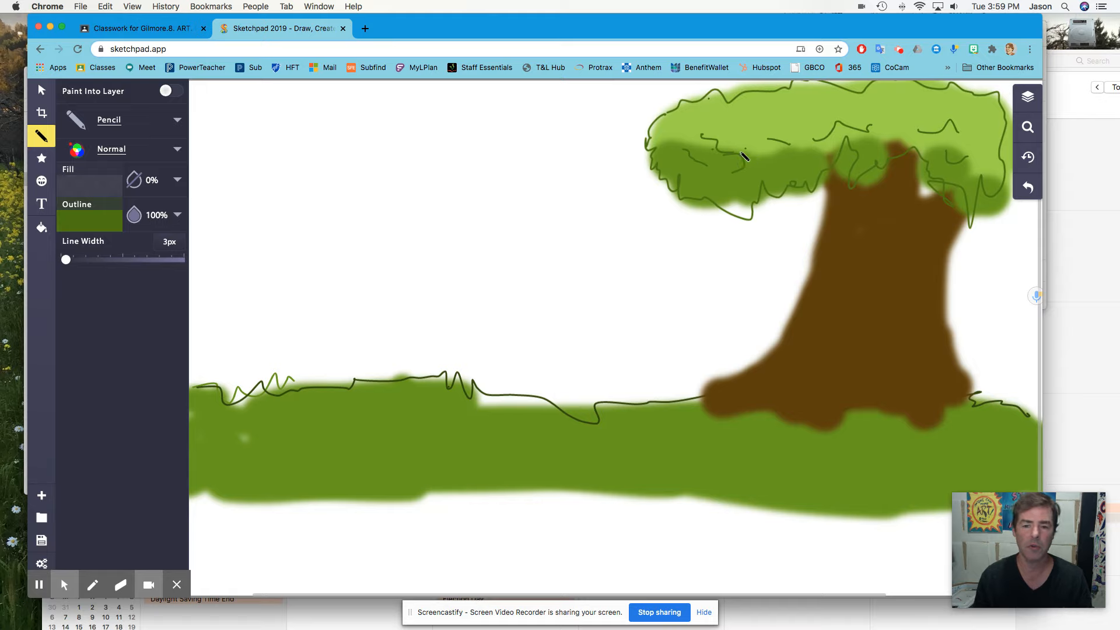
- Switch to the Paintbrush in black 000000 with 0 px blur and paint a knothole in the trunk
{"action": "left_click", "coordinate": [102, 220]}
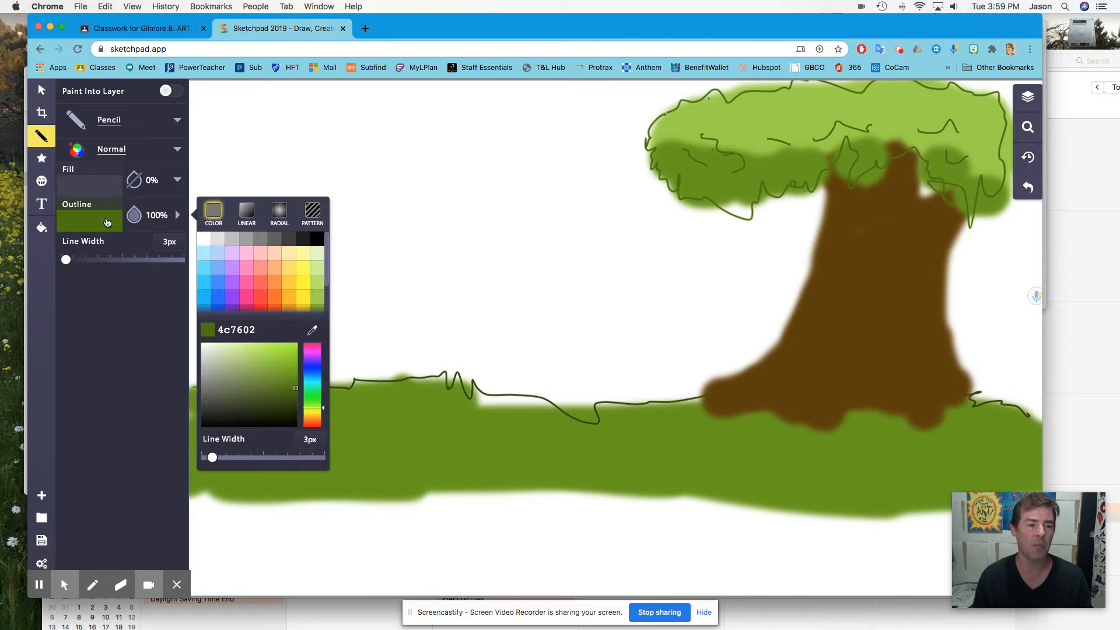
{"action": "left_click", "coordinate": [317, 239]}
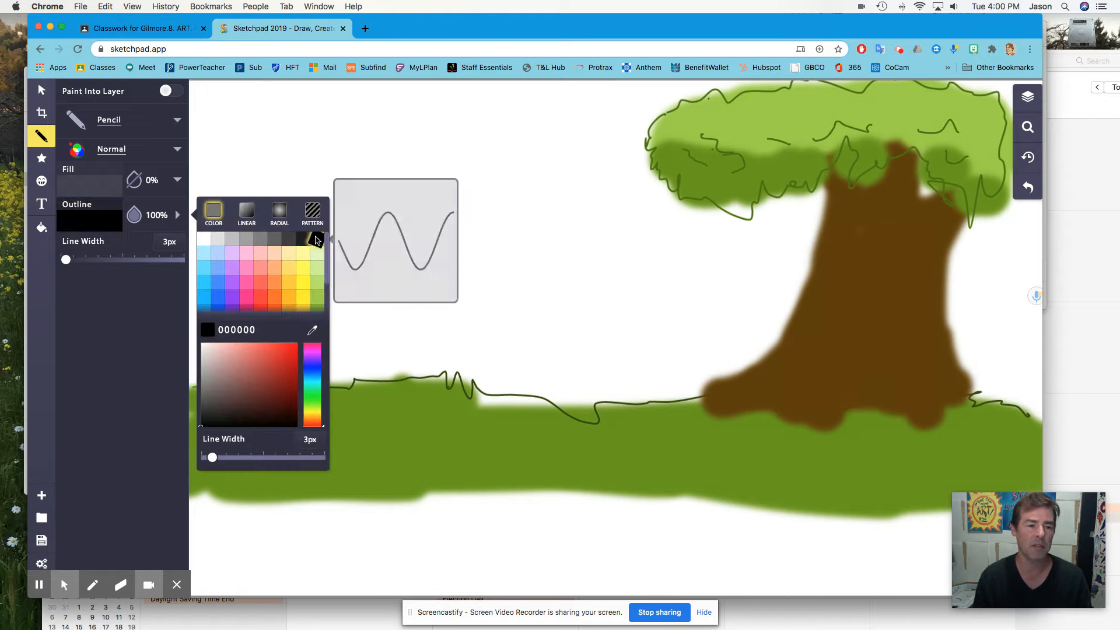
{"action": "left_click", "coordinate": [133, 128]}
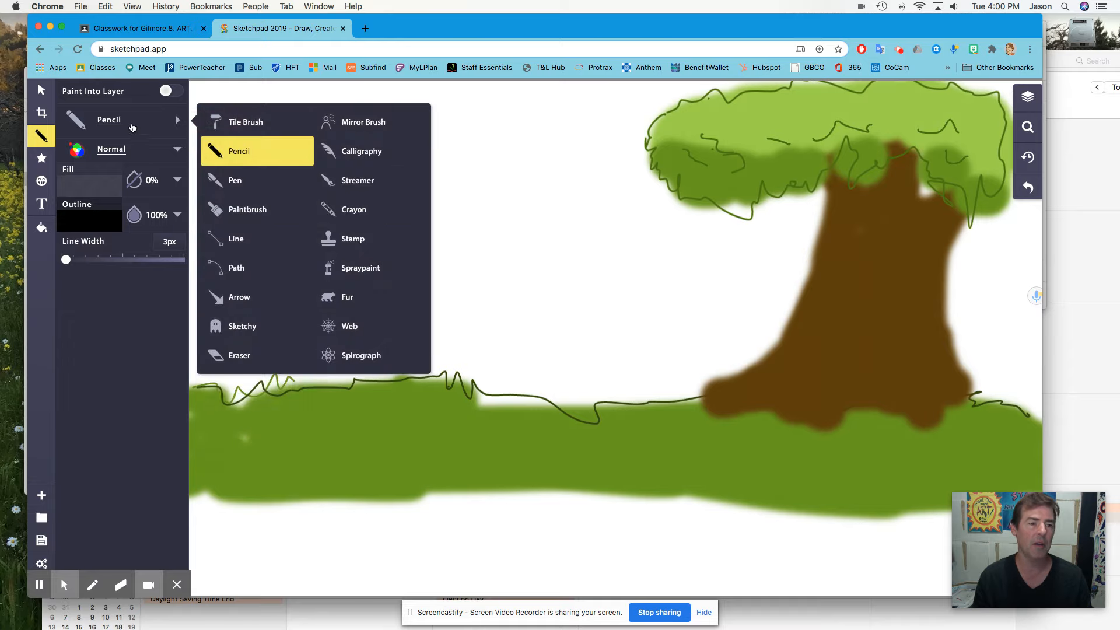
{"action": "left_click", "coordinate": [246, 211]}
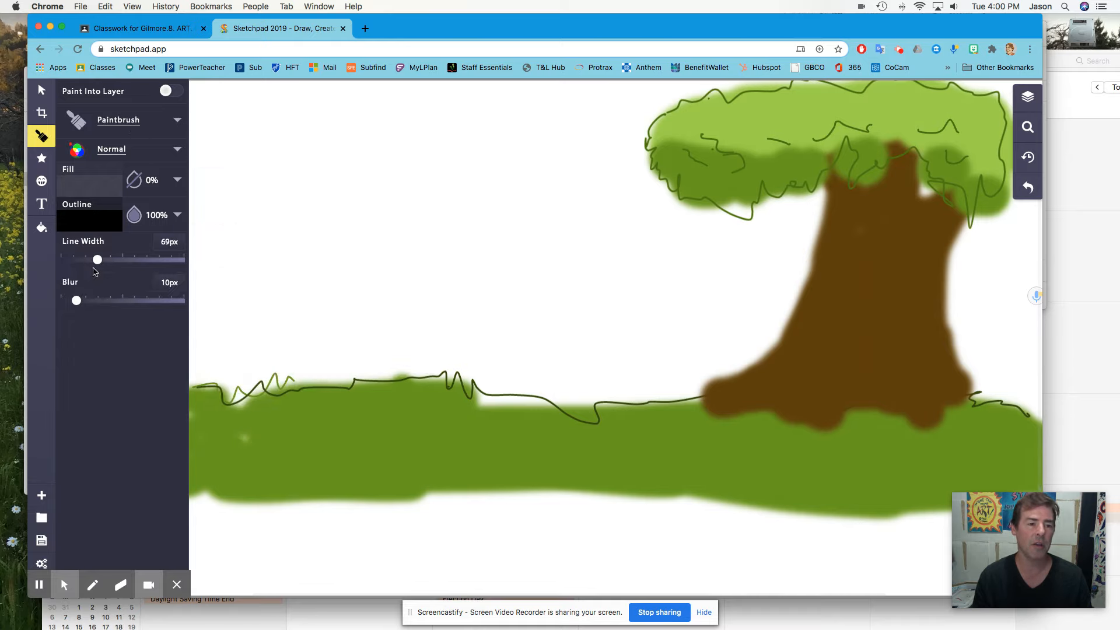
{"action": "left_click_drag", "start_coordinate": [81, 303], "coordinate": [65, 302]}
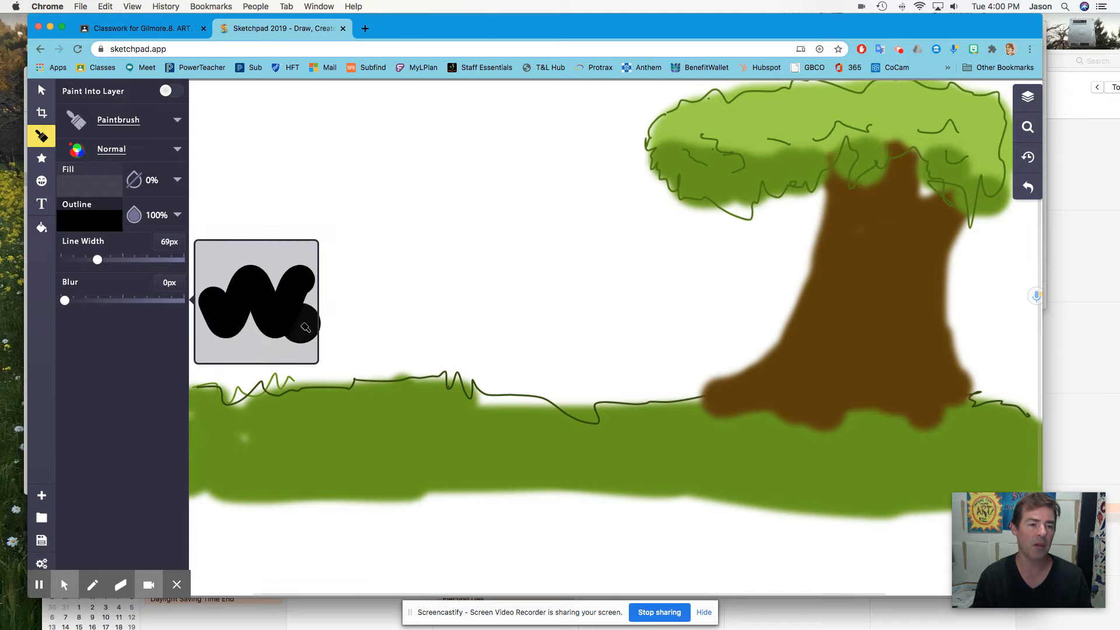
{"action": "mouse_move", "coordinate": [891, 273]}
{"action": "left_mouse_down"}
{"action": "mouse_move", "coordinate": [882, 292]}
{"action": "mouse_move", "coordinate": [887, 283]}
{"action": "left_mouse_up"}
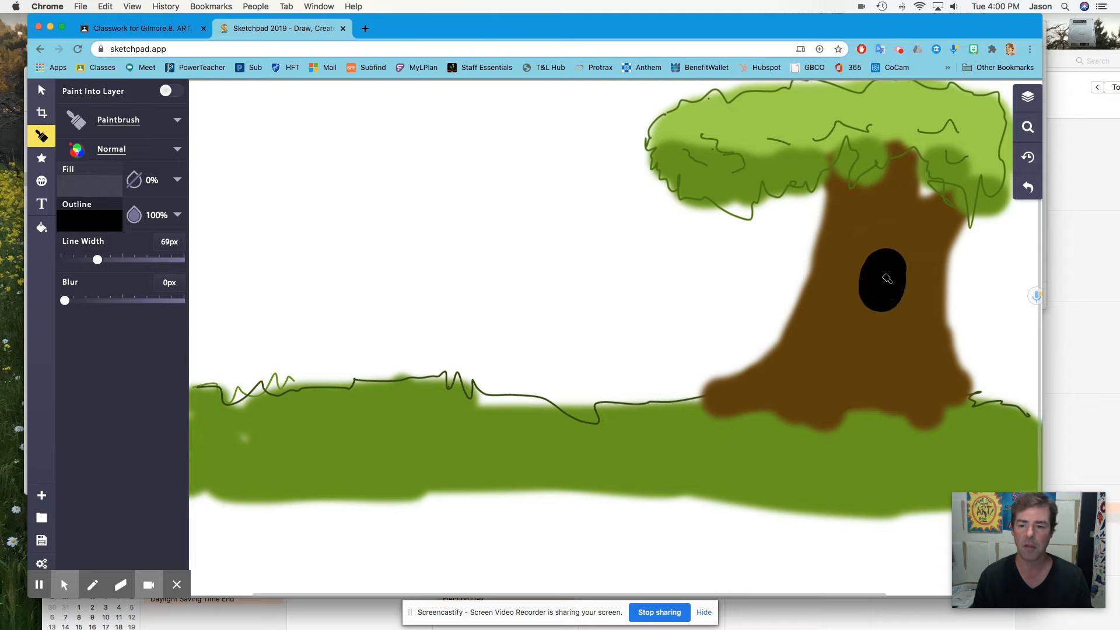
{"action": "left_click_drag", "start_coordinate": [830, 249], "coordinate": [882, 272]}
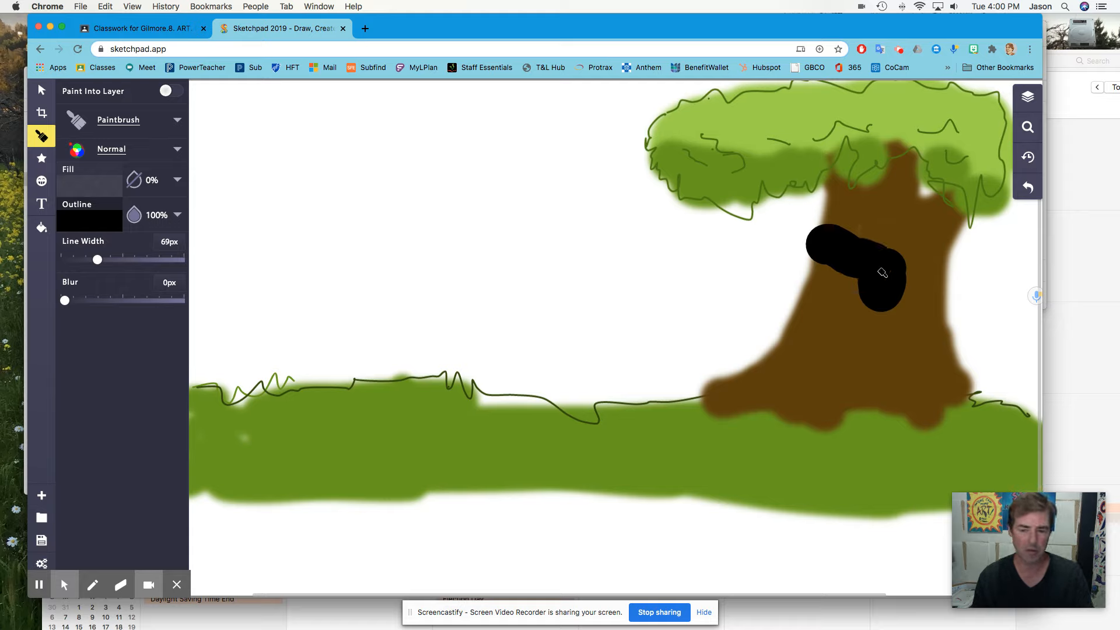
{"action": "key", "text": "super+z"}
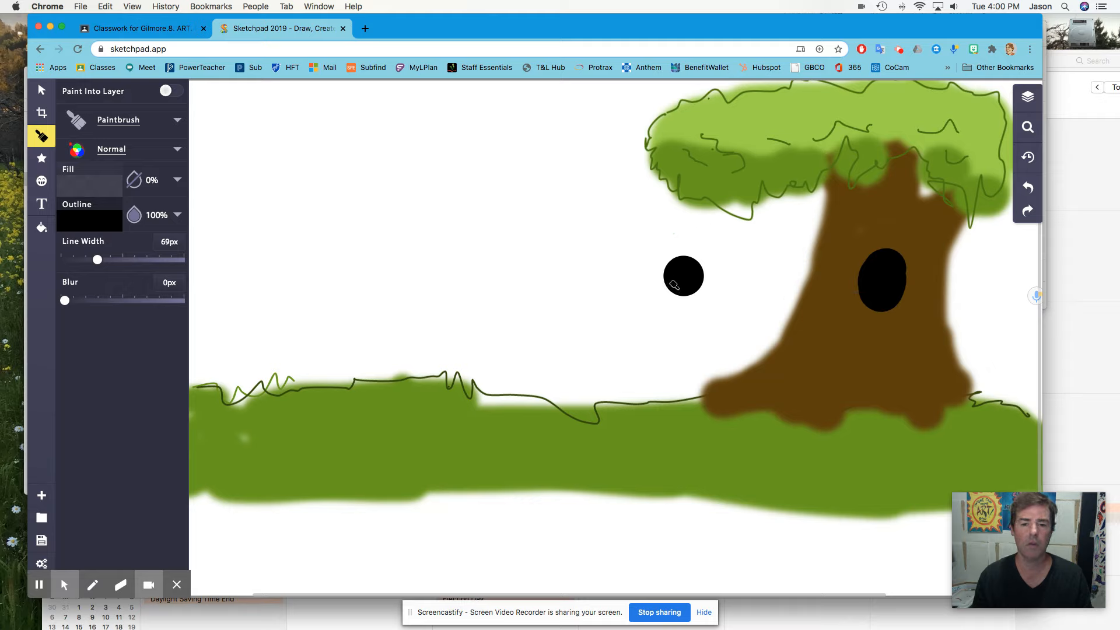
{"action": "left_click", "coordinate": [626, 281]}
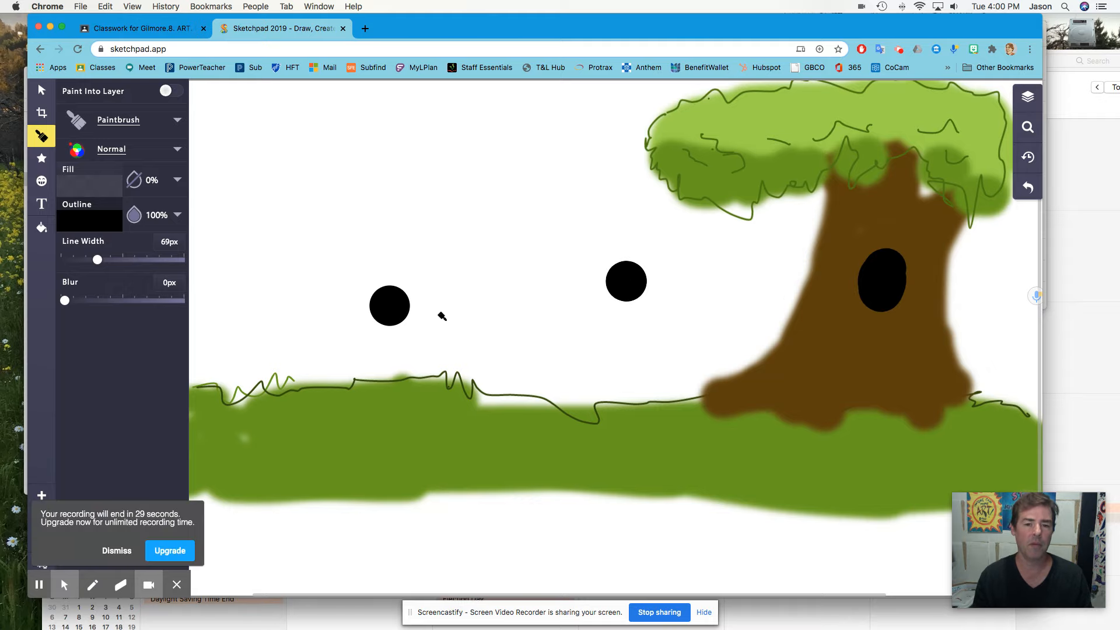
{"action": "key", "text": "super+z"}
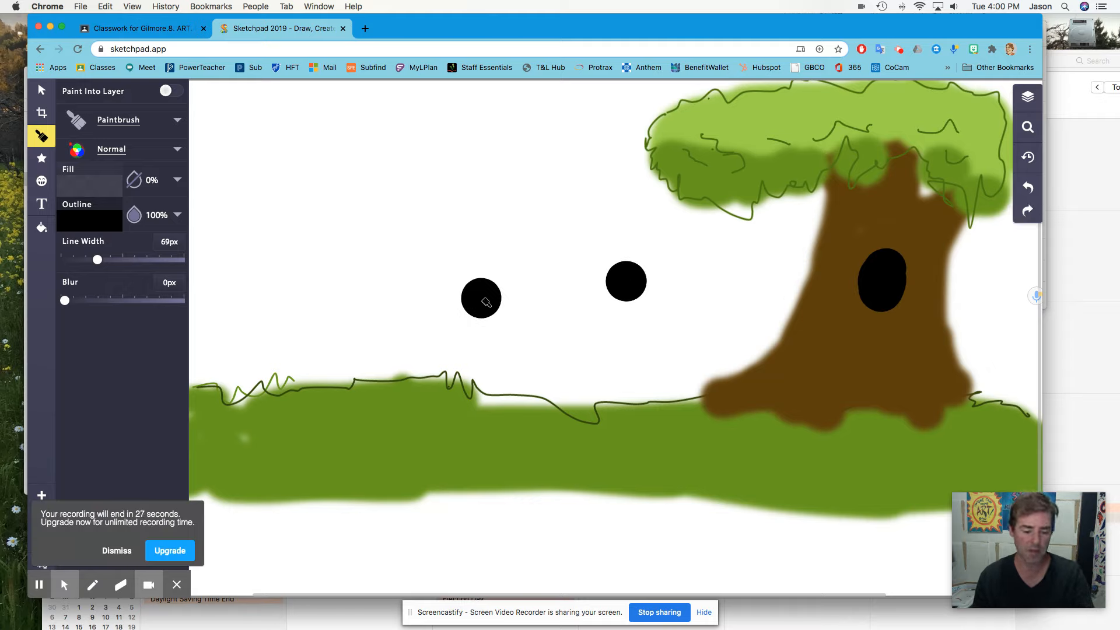
{"action": "key", "text": "super+z"}
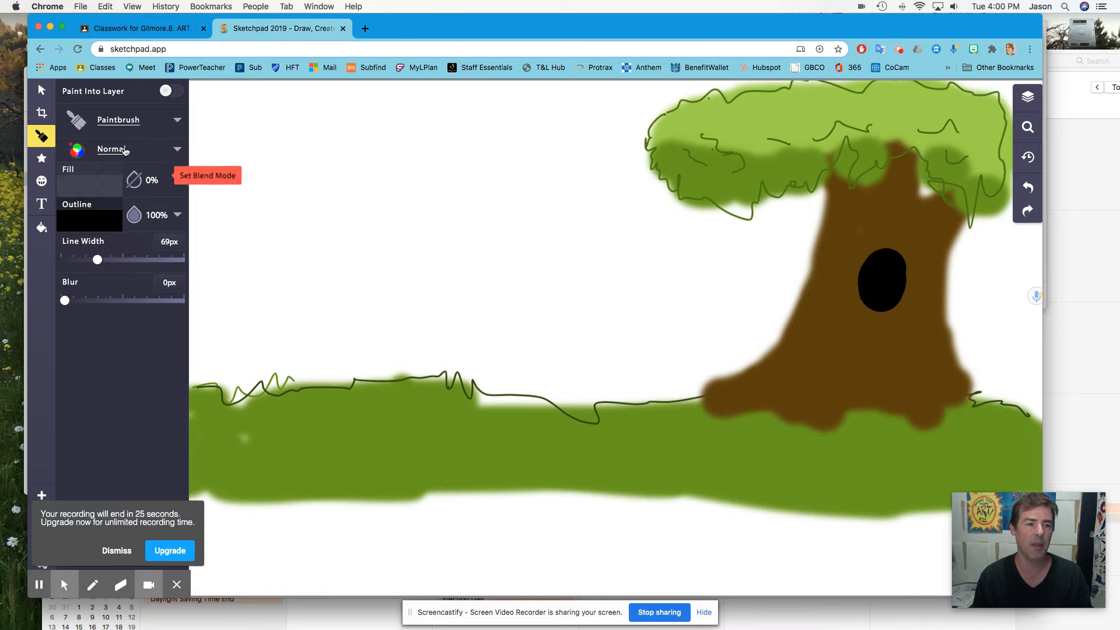
- Switch to the Pencil in black and draw outline and root lines along the tree trunk
{"action": "left_click", "coordinate": [130, 128]}
{"action": "left_click", "coordinate": [232, 155]}
{"action": "mouse_move", "coordinate": [829, 191]}
{"action": "left_mouse_down"}
{"action": "mouse_move", "coordinate": [823, 240]}
{"action": "mouse_move", "coordinate": [786, 323]}
{"action": "mouse_move", "coordinate": [709, 389]}
{"action": "mouse_move", "coordinate": [806, 367]}
{"action": "mouse_move", "coordinate": [809, 394]}
{"action": "left_mouse_up"}
{"action": "mouse_move", "coordinate": [881, 404]}
{"action": "left_mouse_down"}
{"action": "mouse_move", "coordinate": [886, 370]}
{"action": "mouse_move", "coordinate": [919, 401]}
{"action": "left_mouse_up"}
{"action": "mouse_move", "coordinate": [966, 386]}
{"action": "left_mouse_down"}
{"action": "mouse_move", "coordinate": [943, 285]}
{"action": "mouse_move", "coordinate": [954, 202]}
{"action": "mouse_move", "coordinate": [926, 204]}
{"action": "mouse_move", "coordinate": [920, 165]}
{"action": "left_mouse_up"}
{"action": "left_click", "coordinate": [907, 167]}
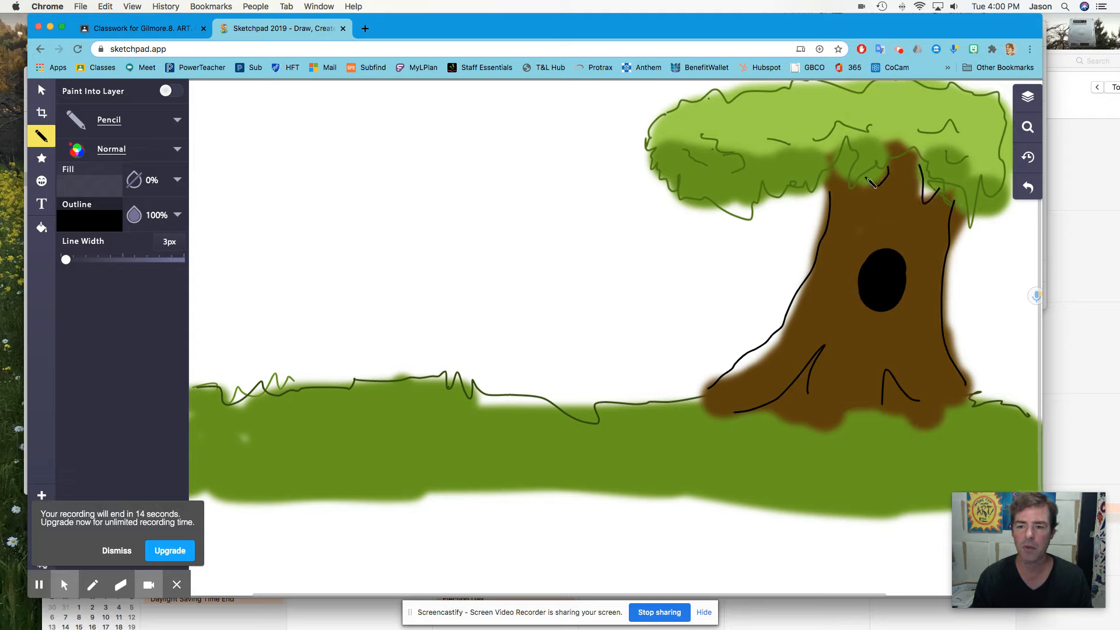
- Switch back to the Paintbrush, widen its line width to 208 px, and open the stroke color picker
{"action": "left_click", "coordinate": [132, 122]}
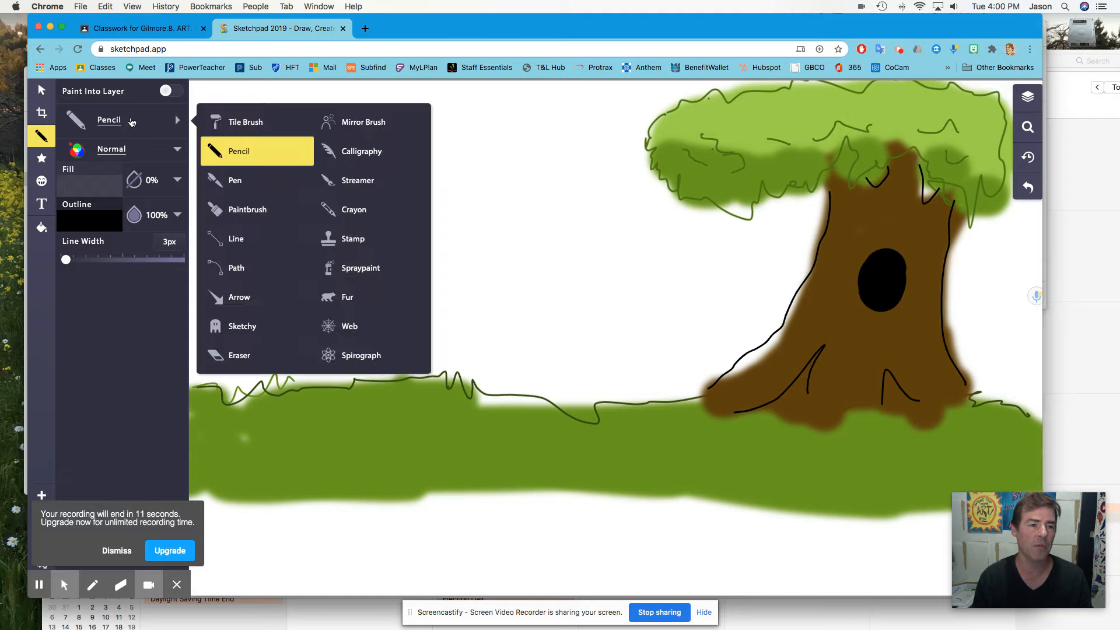
{"action": "left_click", "coordinate": [238, 182]}
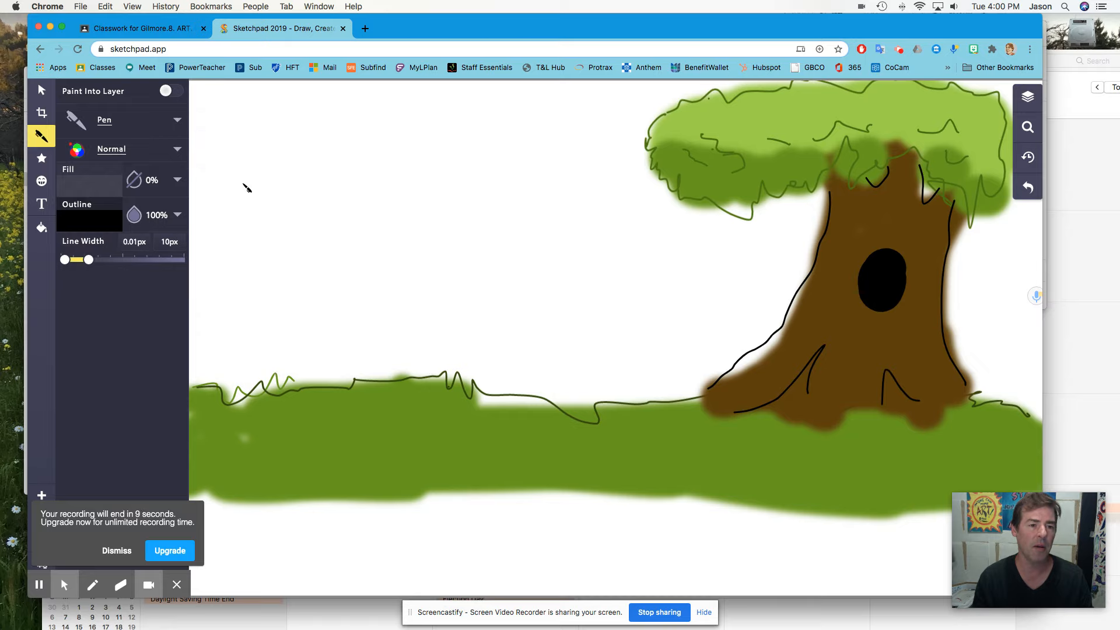
{"action": "left_click", "coordinate": [146, 127]}
{"action": "left_click", "coordinate": [249, 210]}
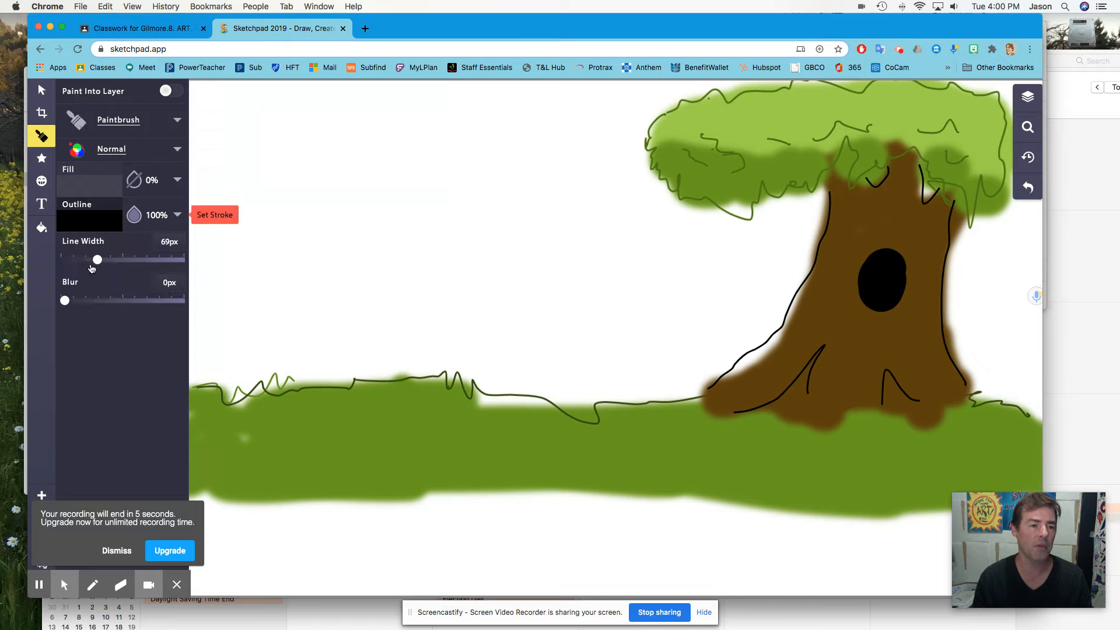
{"action": "left_click_drag", "start_coordinate": [95, 260], "coordinate": [164, 260]}
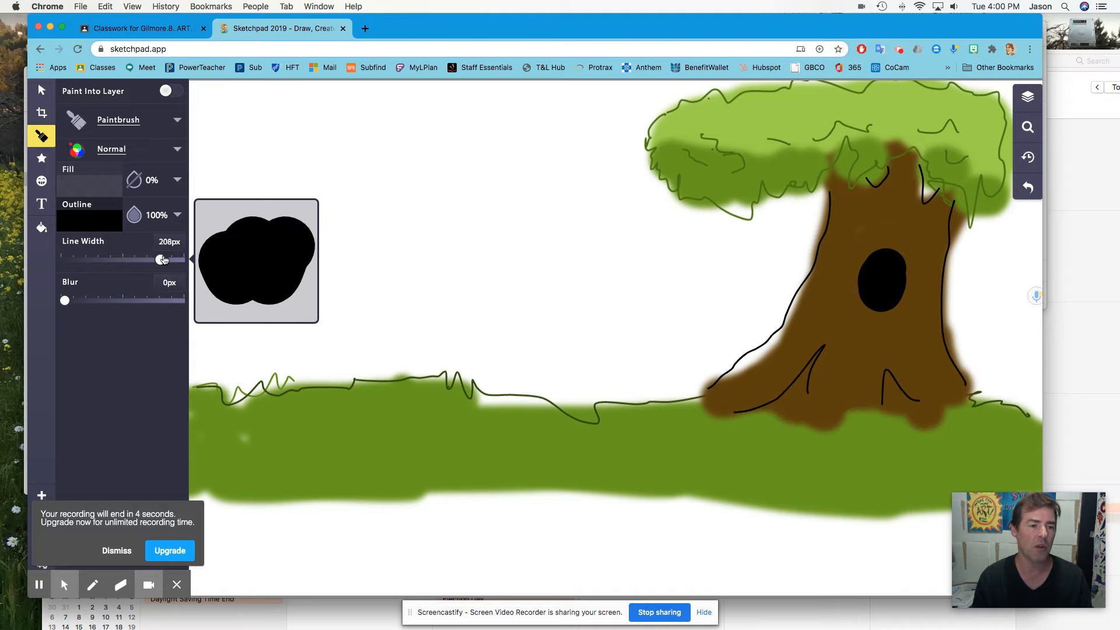
{"action": "left_click", "coordinate": [103, 225]}
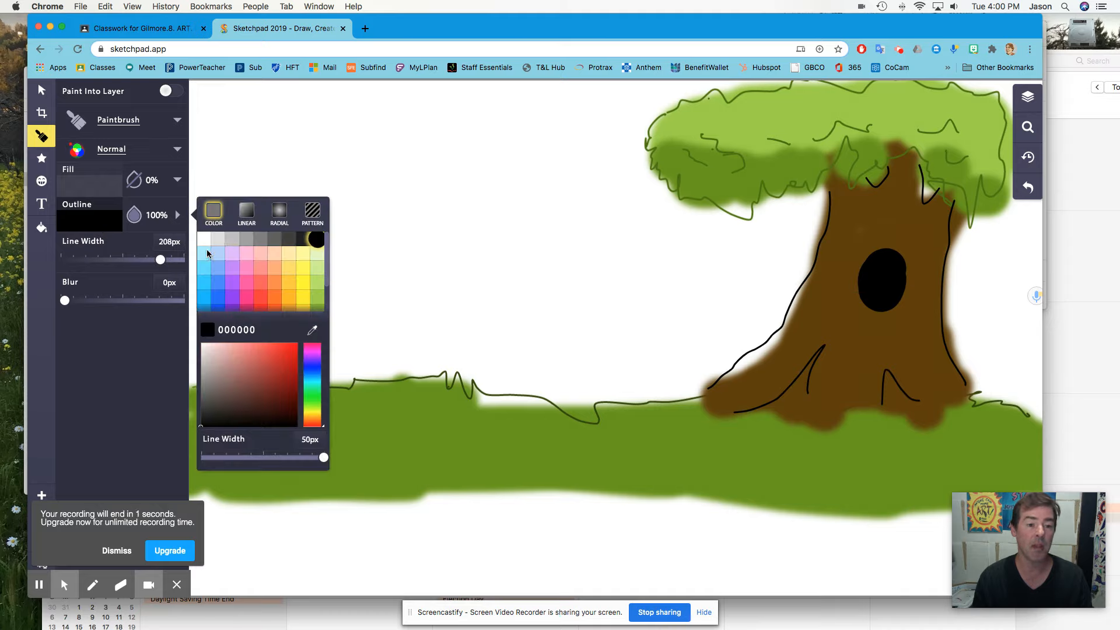